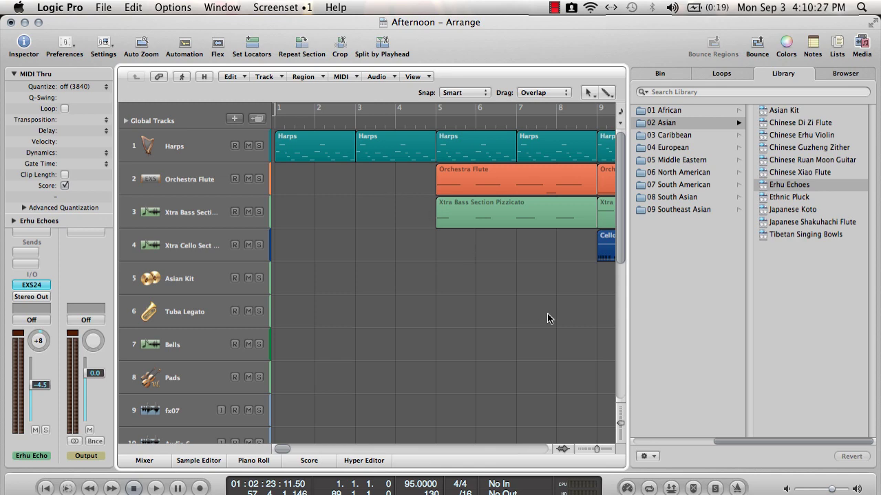
- Hide the Media area to widen the arrangement and bring its start into view
key("o")
key("o")
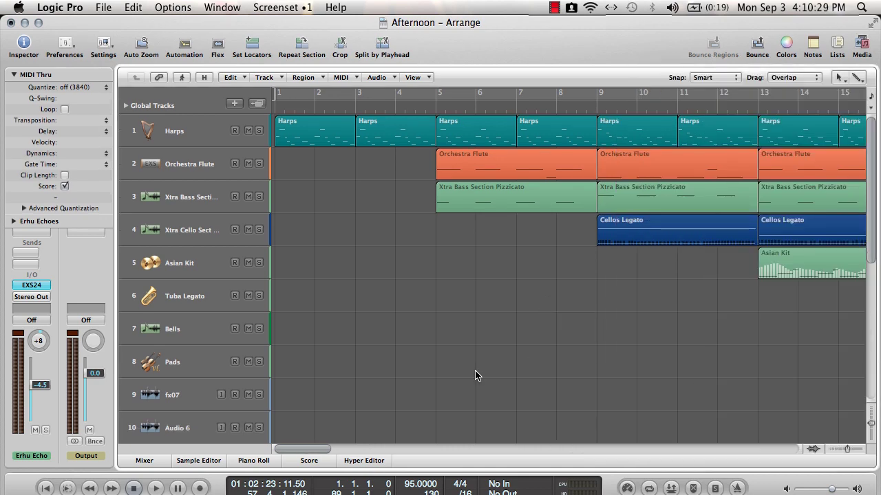
left_click_drag(333, 449, 308, 434)
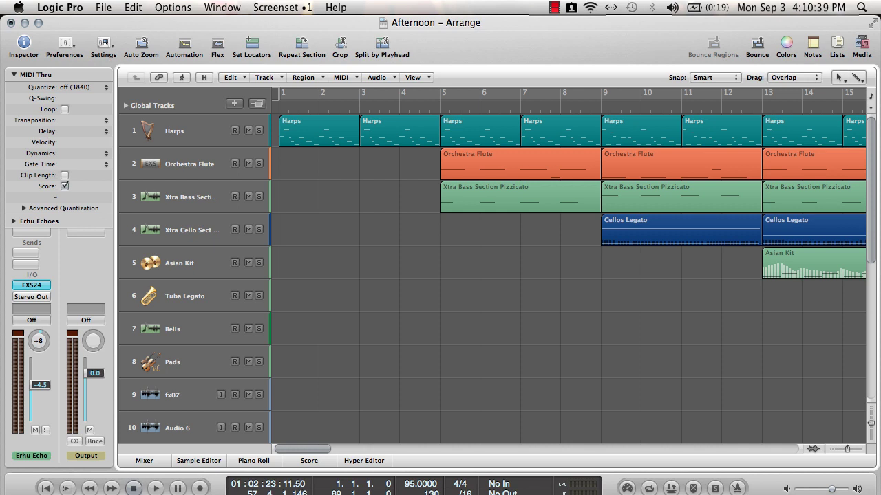
- Return the playhead to the project start and play the arrangement with the system volume raised
left_click(136, 489)
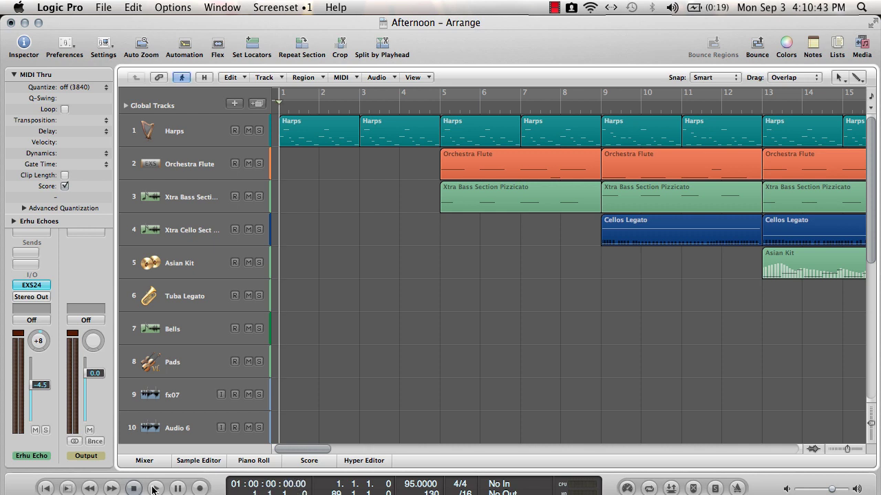
key("XF86AudioRaiseVolume")
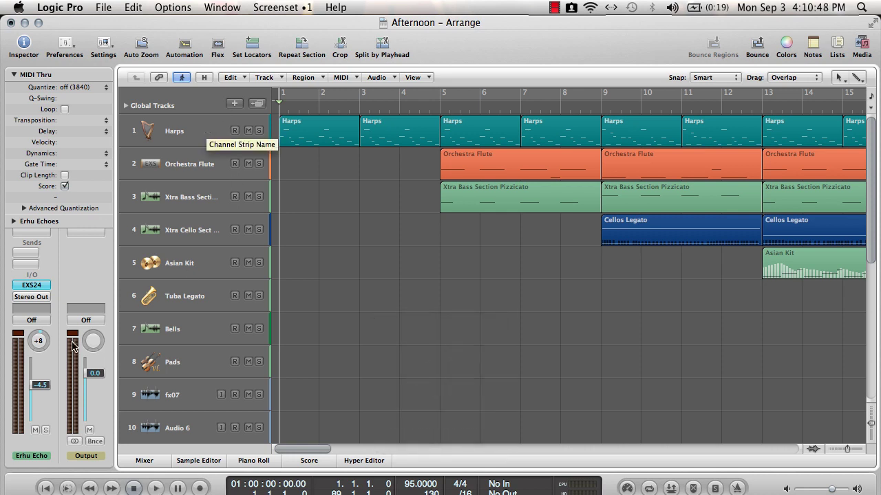
left_click(155, 488)
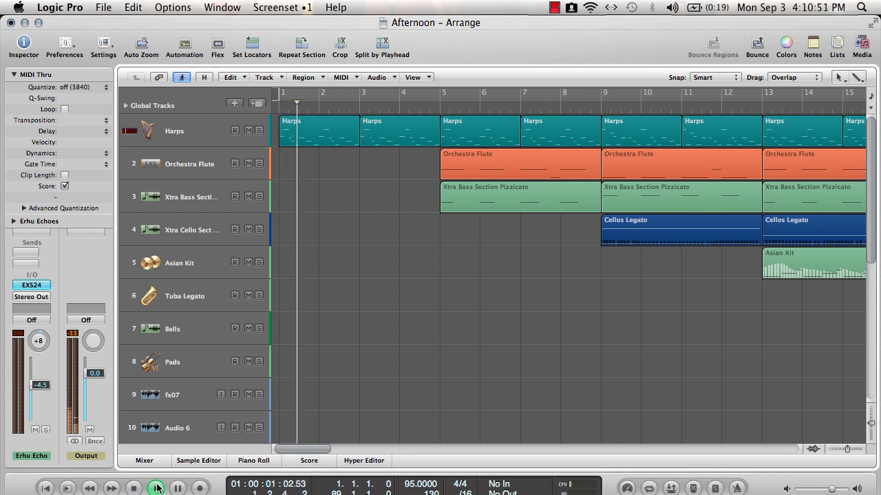
key("XF86AudioRaiseVolume")
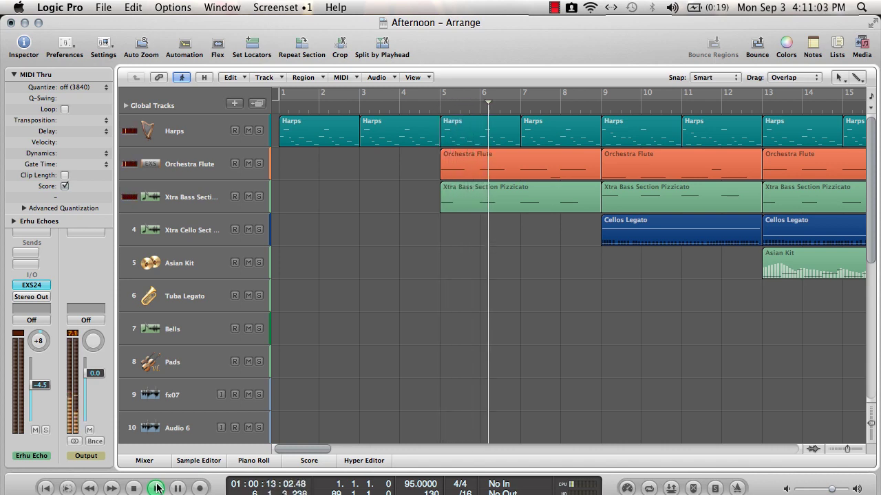
- Look at the notes of the Harps region at bar 5 in the Piano Roll and close the editor
double_click(483, 140)
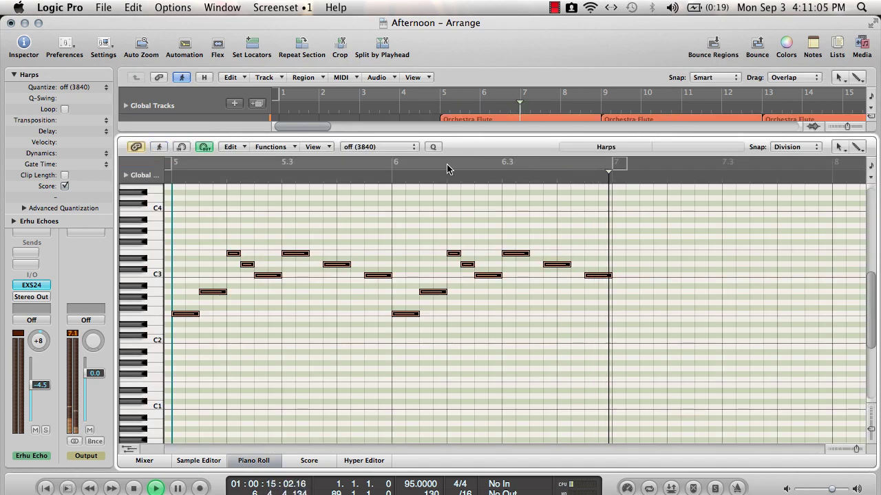
left_click_drag(447, 135, 456, 441)
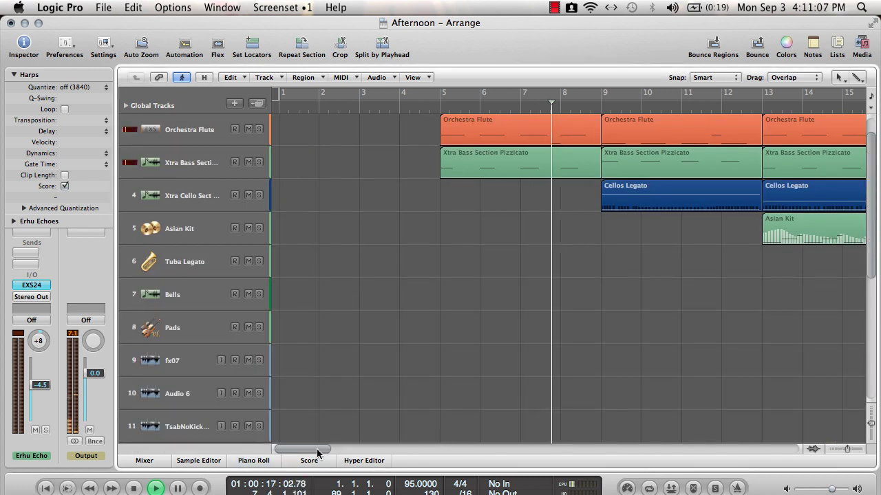
- Follow playback through the Cellos, Asian Kit, Tuba and Bells entrances, selecting the Asian Kit track
left_click_drag(303, 449, 346, 451)
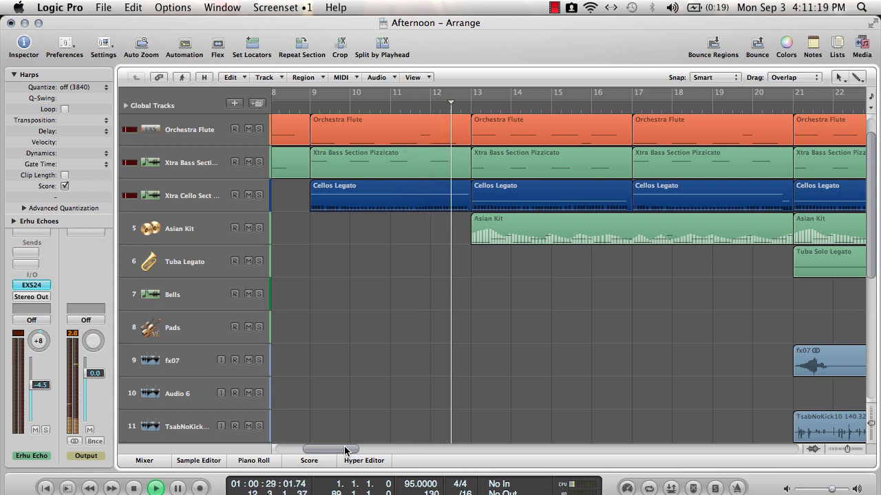
left_click(210, 244)
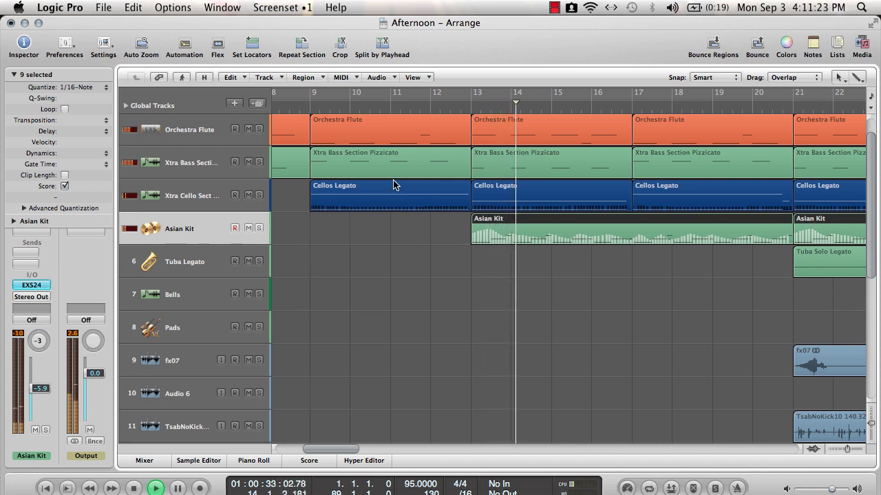
left_click_drag(335, 450, 353, 452)
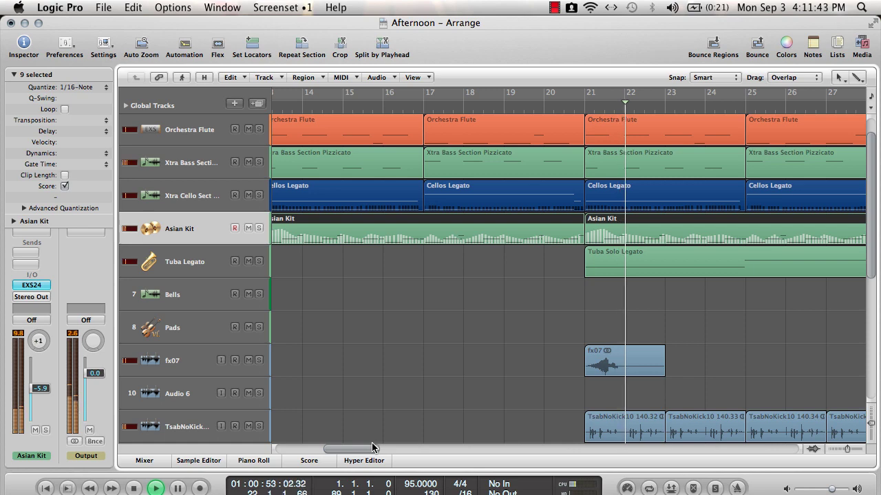
left_click_drag(371, 443, 401, 446)
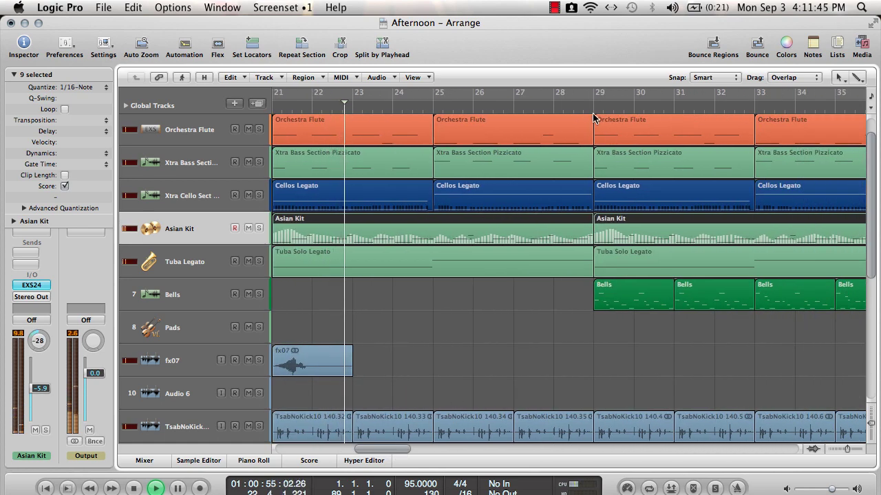
scroll(423, 329, "down", 3)
scroll(390, 431, "down", 4)
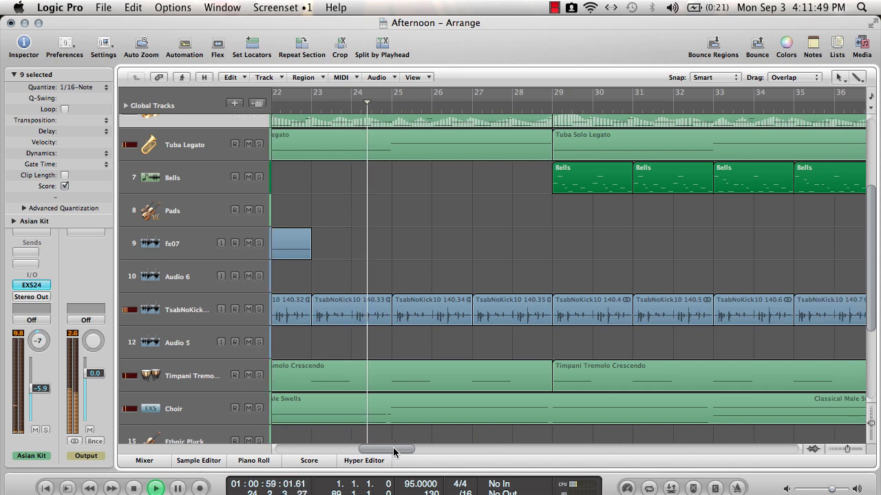
scroll(491, 419, "up", 4)
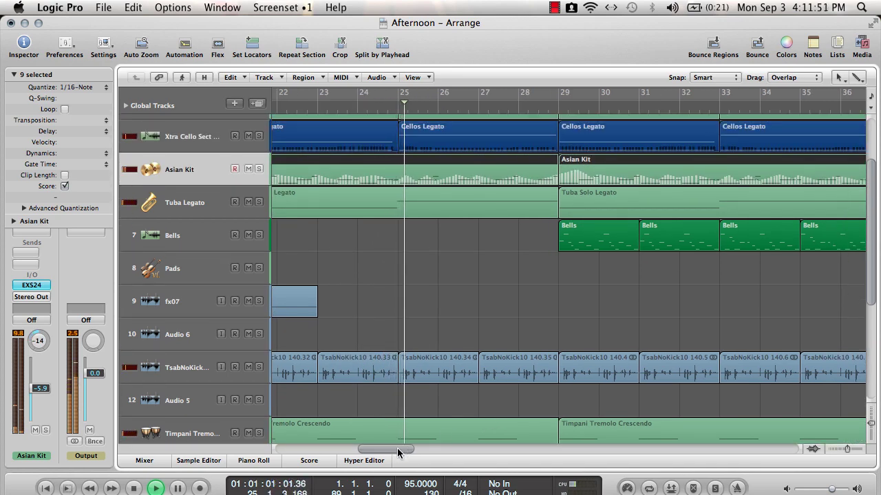
- Jump playback to bar 29, where the Bells regions start, and select the Bells track
left_click_drag(401, 448, 423, 447)
left_click(380, 114)
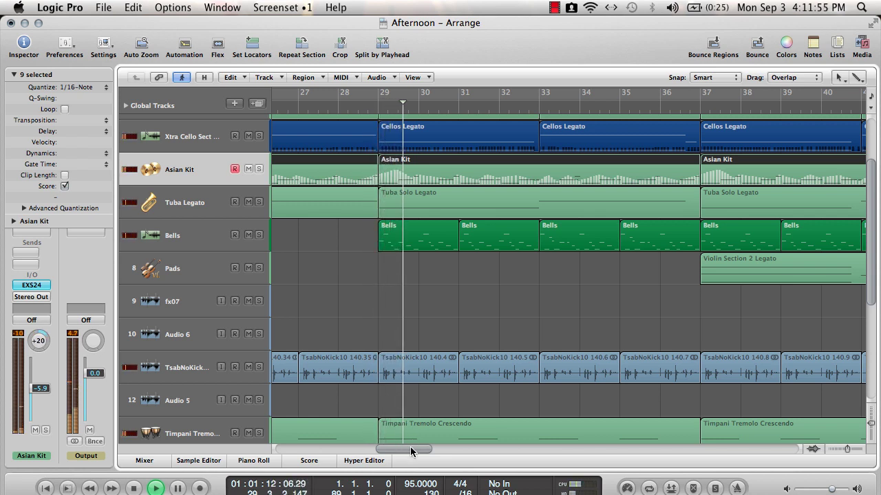
left_click_drag(411, 442, 418, 446)
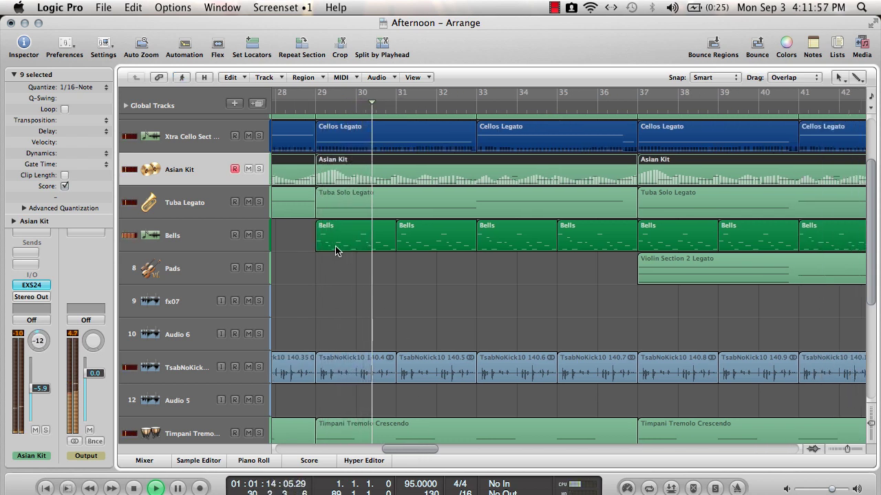
left_click(206, 244)
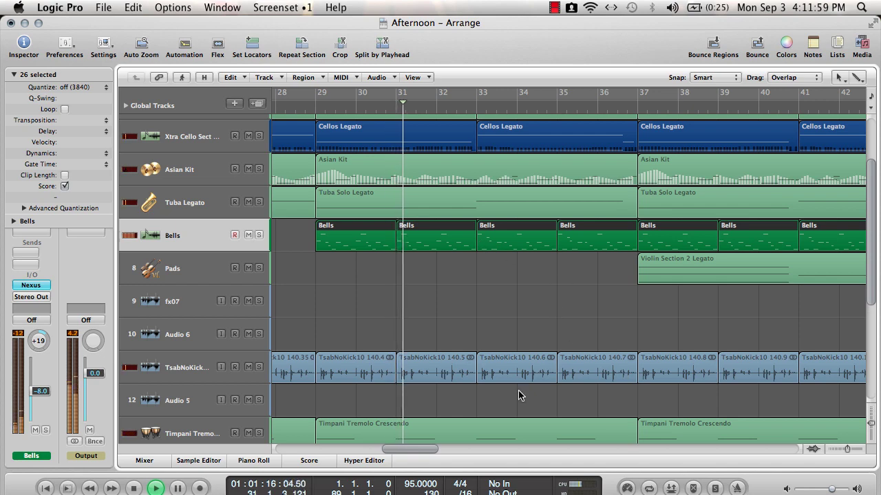
- Move playback to shortly before bar 57, raise the system volume and examine the tracks down to Erhu Echoes
left_click_drag(420, 448, 502, 451)
left_click(581, 96)
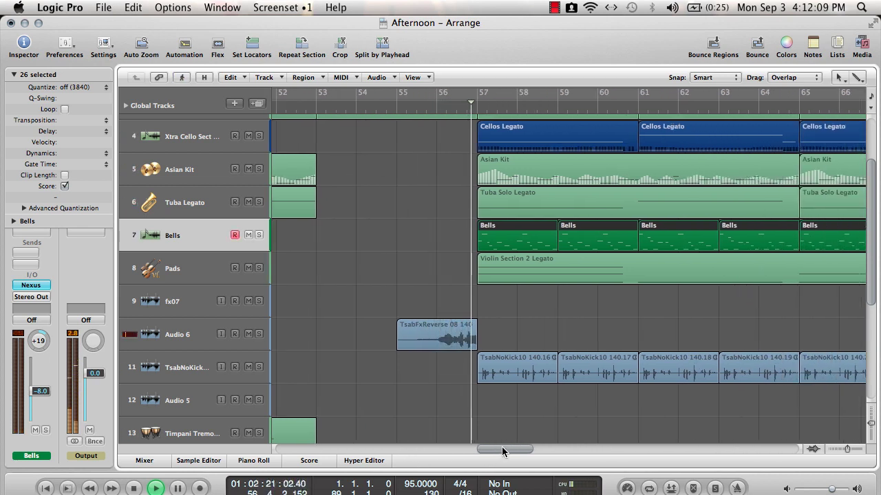
key("XF86AudioRaiseVolume")
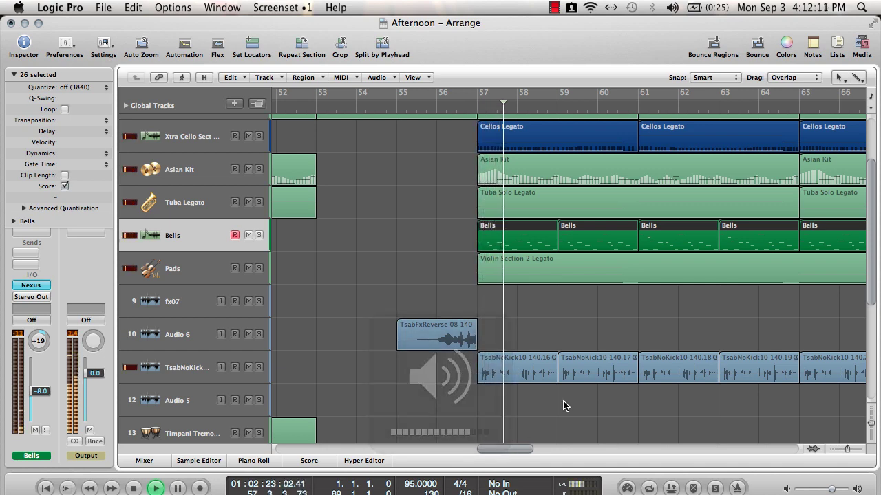
scroll(725, 313, "down", 5)
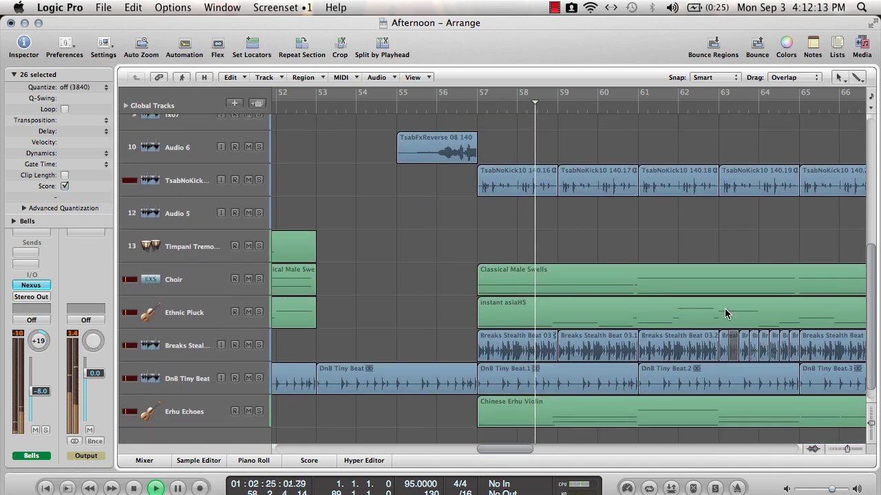
scroll(725, 308, "down", 1)
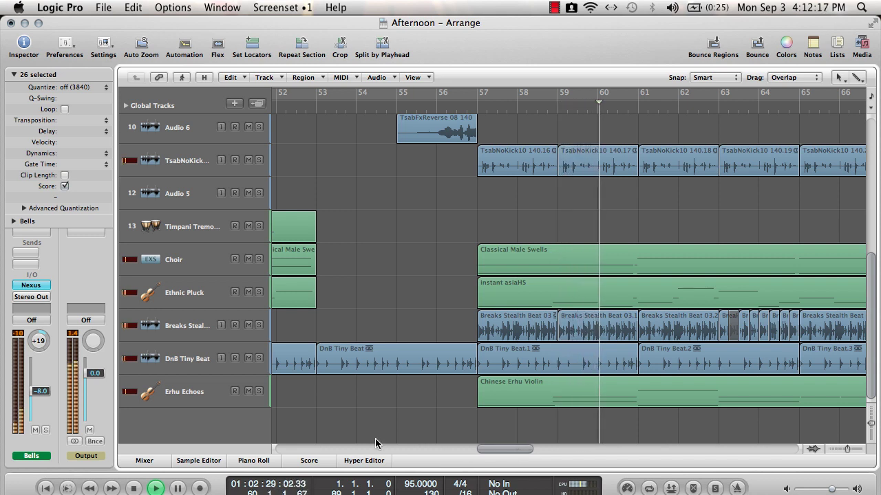
- Select the Erhu Echoes track, stop playback and return the playhead to the project start
left_click(201, 396)
left_click_drag(483, 449, 500, 450)
double_click(135, 488)
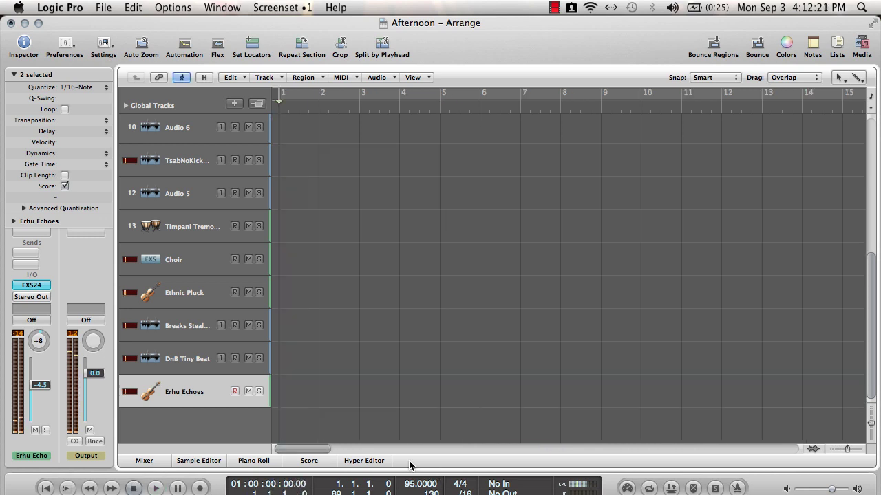
- Select the Harps track and open its first region in the Piano Roll
scroll(360, 383, "up", 9)
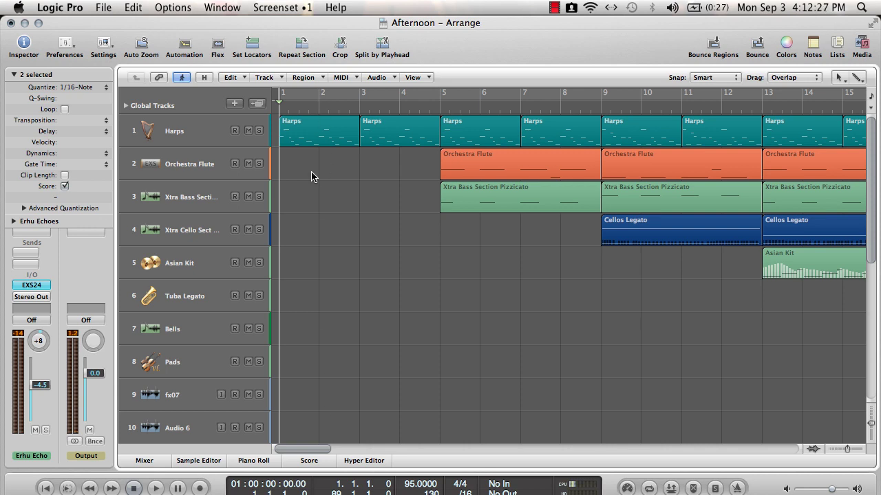
left_click(198, 142)
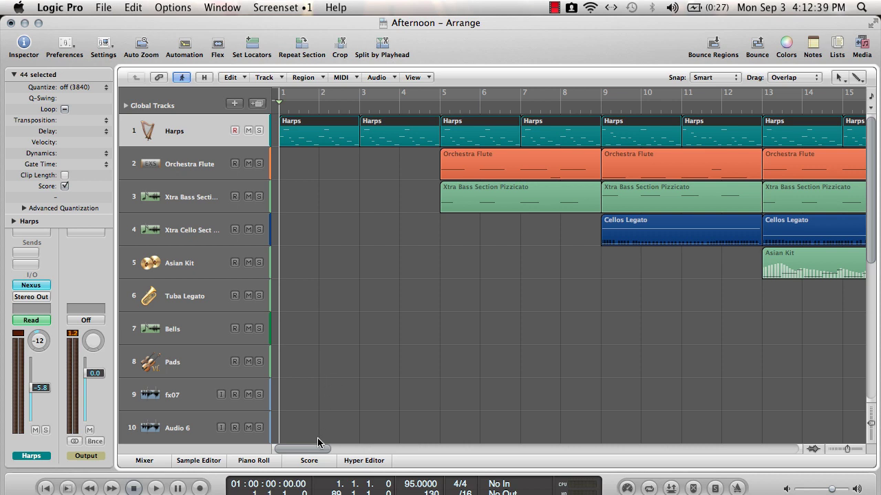
left_click_drag(317, 438, 260, 409)
double_click(312, 140)
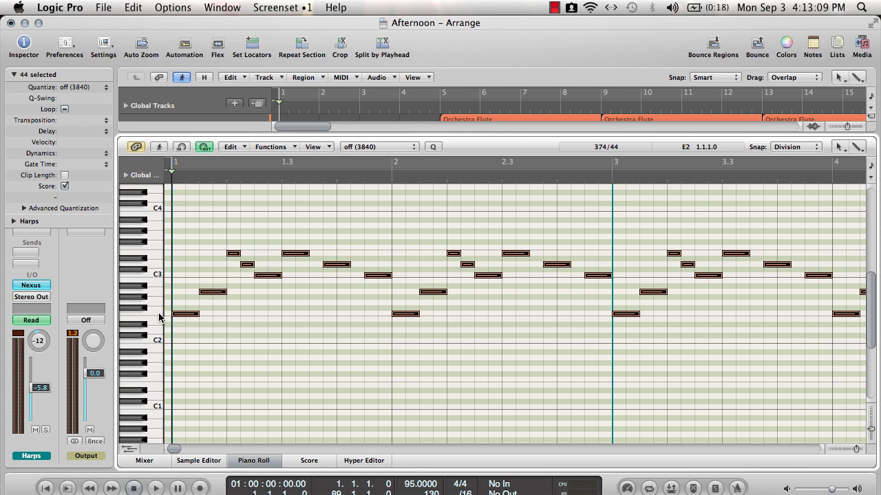
- Play a few Harps notes with the Caps Lock Keyboard at octave 2 and hide the keyboard
key("super+k")
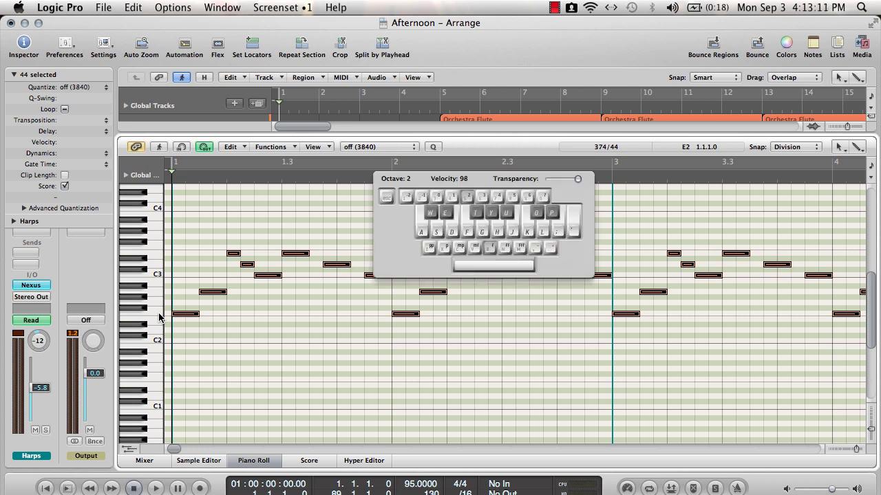
key("f")
key("s")
key("j")
key("g")
key("f")
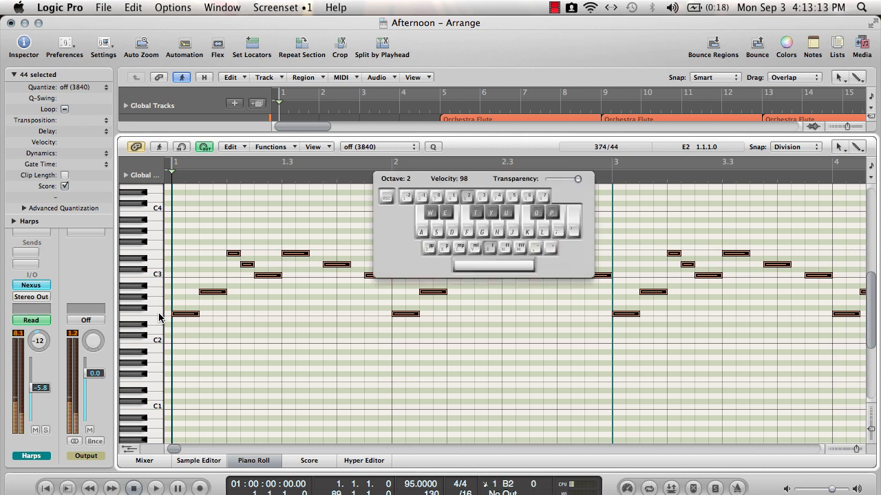
key("super+k")
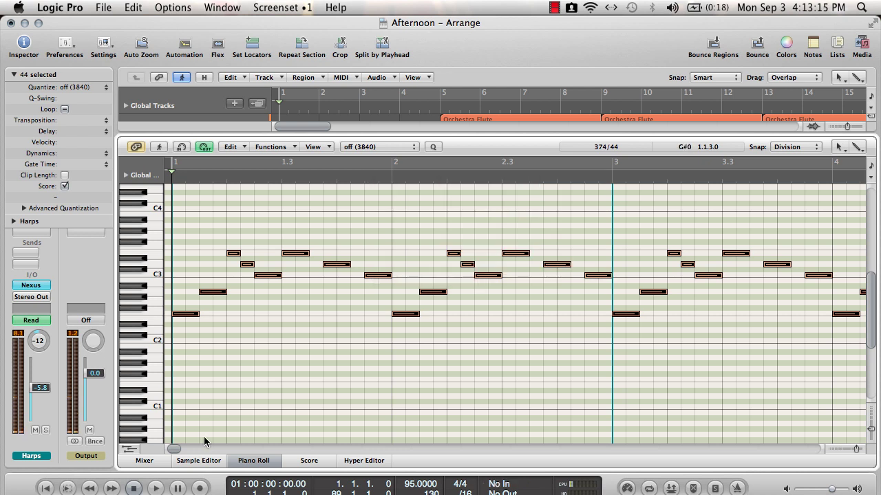
- Select all E2 notes of the Harps part, look over the higher octaves and close the Piano Roll
left_click(156, 315)
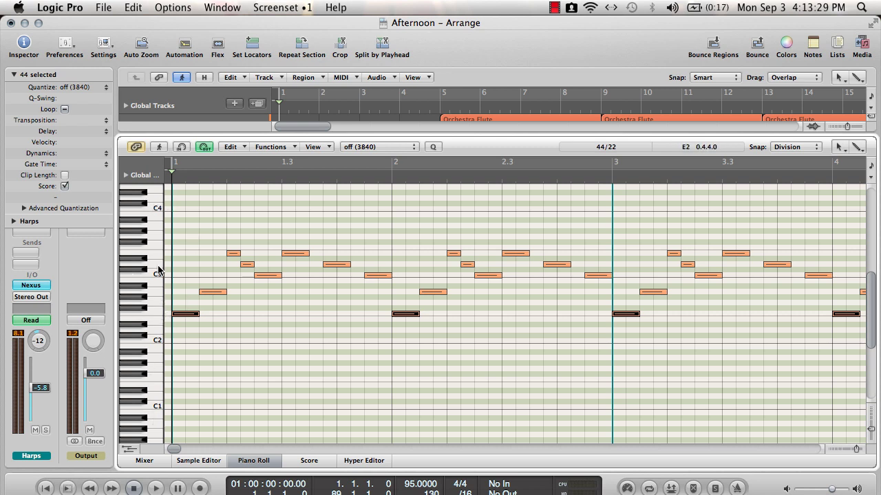
scroll(156, 313, "up", 6)
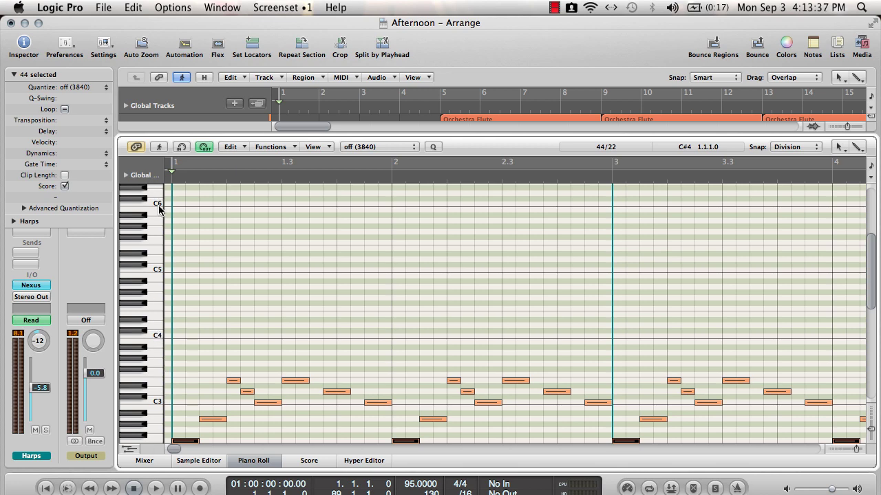
scroll(163, 335, "down", 6)
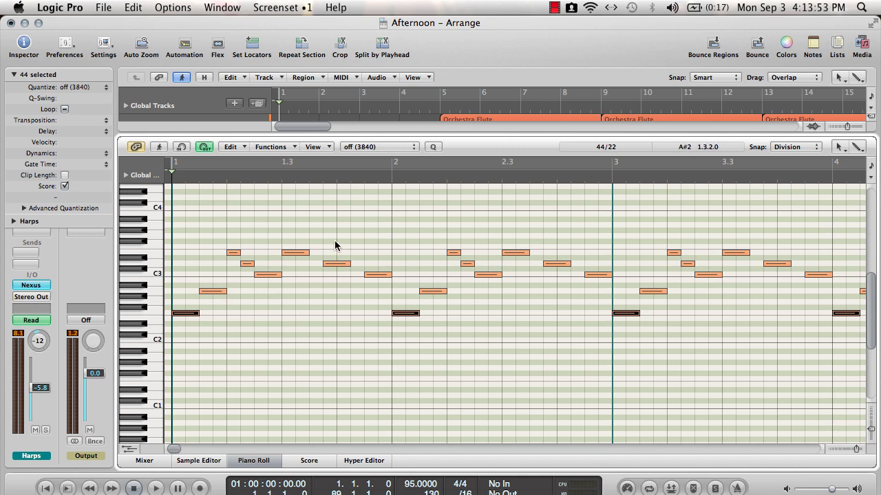
left_click_drag(390, 137, 372, 440)
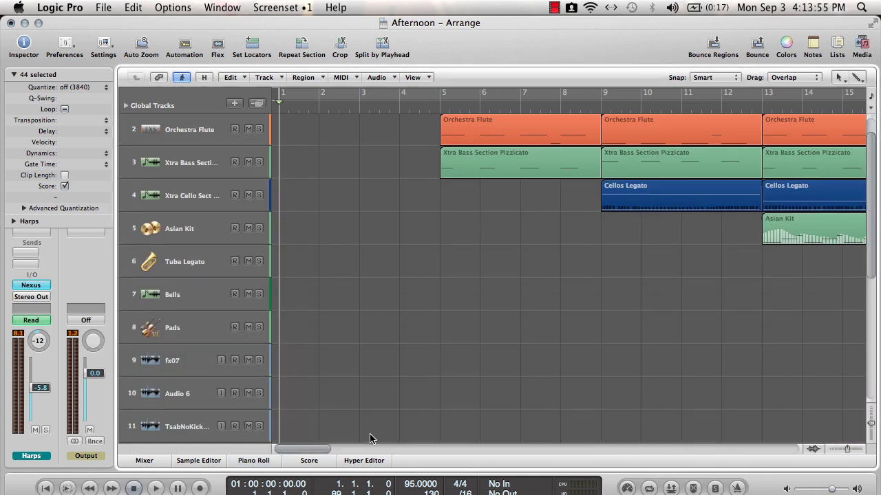
- Look at the Nexus instrument settings of the Harps track and close the plug-in window
scroll(359, 366, "up", 1)
left_click(31, 285)
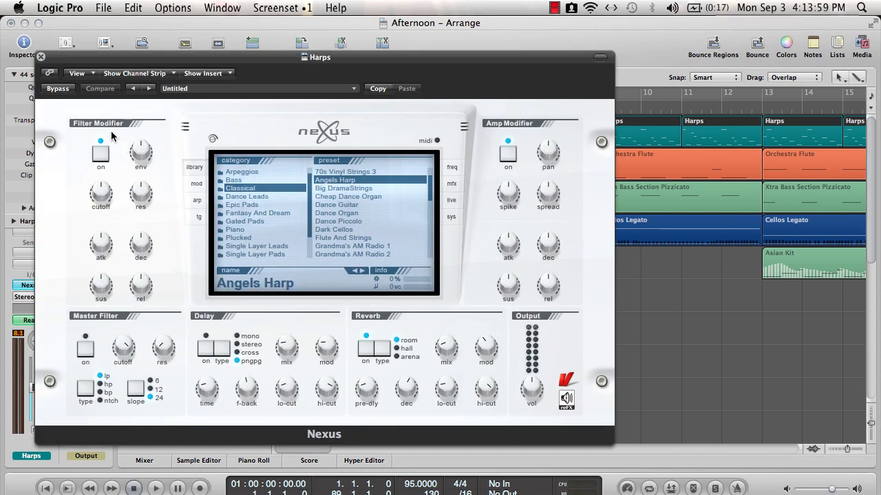
left_click(40, 57)
- Collapse the region parameters and open the GoldVerb insert on the Harps channel strip
left_click(14, 75)
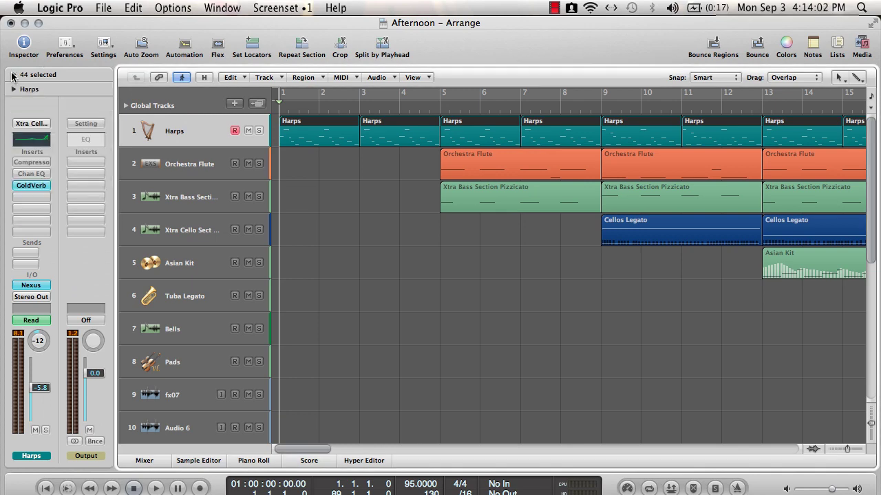
left_click(30, 186)
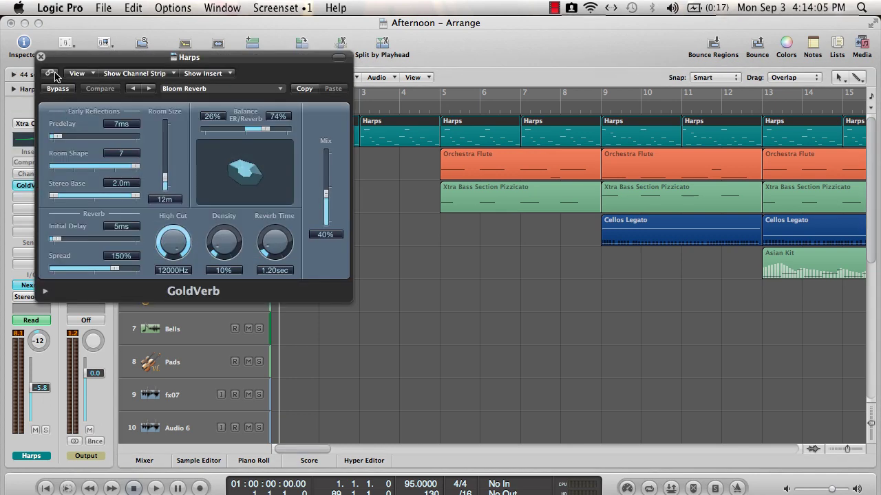
- Close the GoldVerb window, play the opening of the arrangement from bar 1 and stop before bar 2
left_click(41, 58)
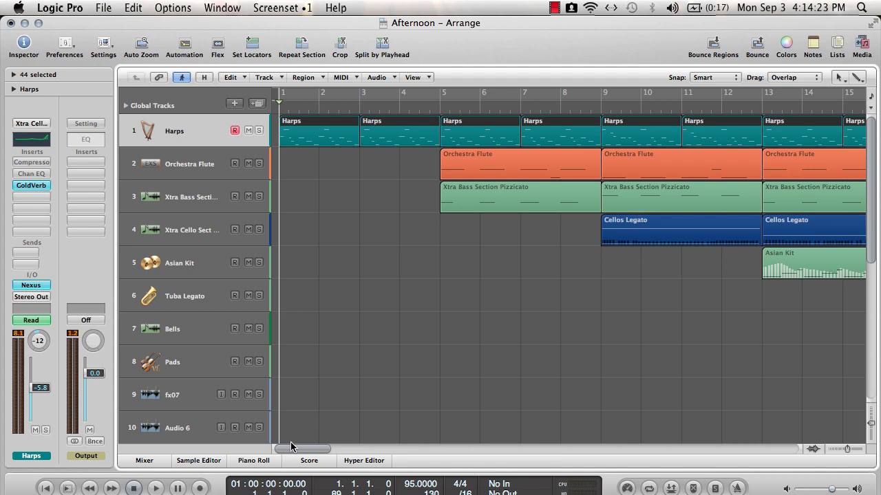
mouse_move(294, 448)
left_mouse_down()
mouse_move(387, 451)
mouse_move(296, 448)
left_mouse_up()
left_click(156, 488)
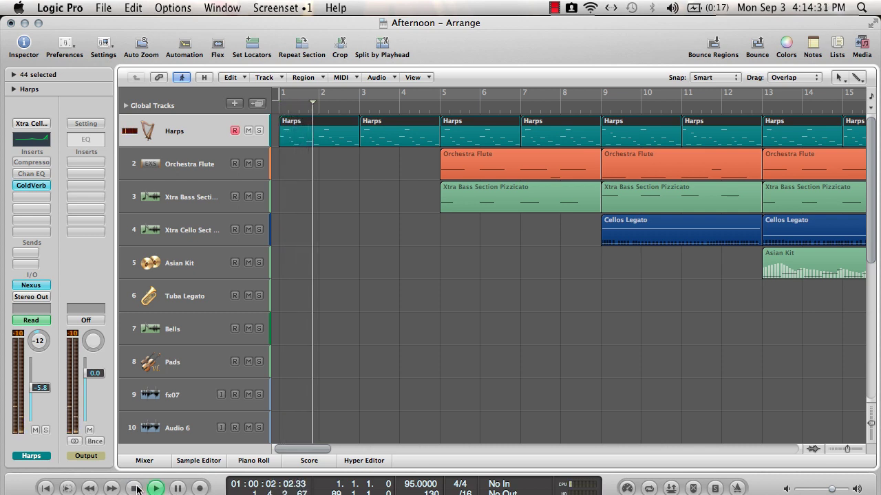
left_click(135, 488)
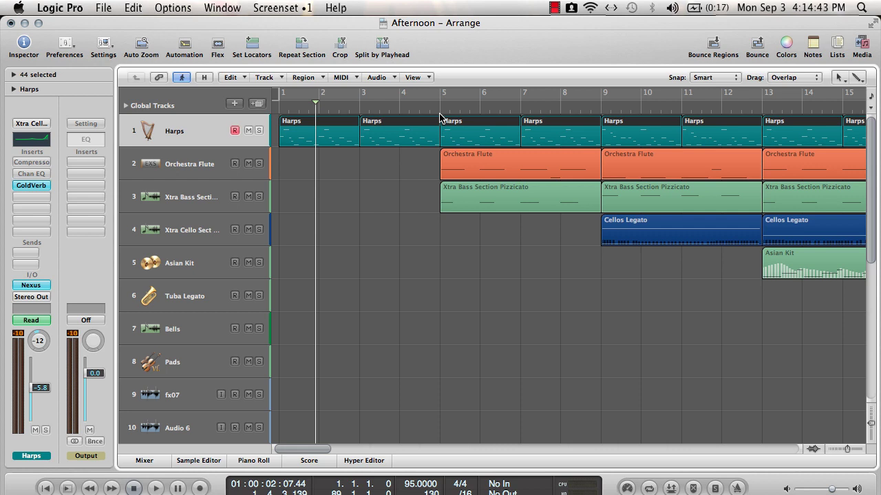
- Solo the Xtra Bass Section Pizzicato track, play it from bar 5 and look at its first region's notes in the Piano Roll
left_click(197, 171)
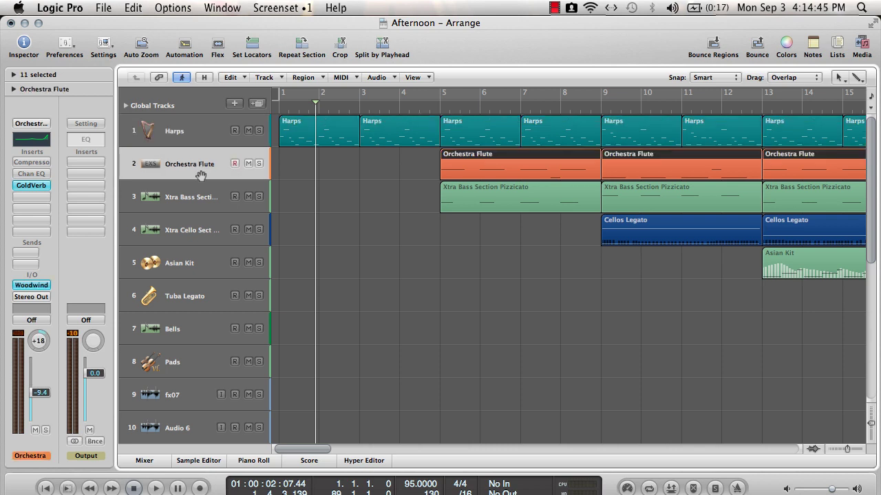
left_click(196, 197)
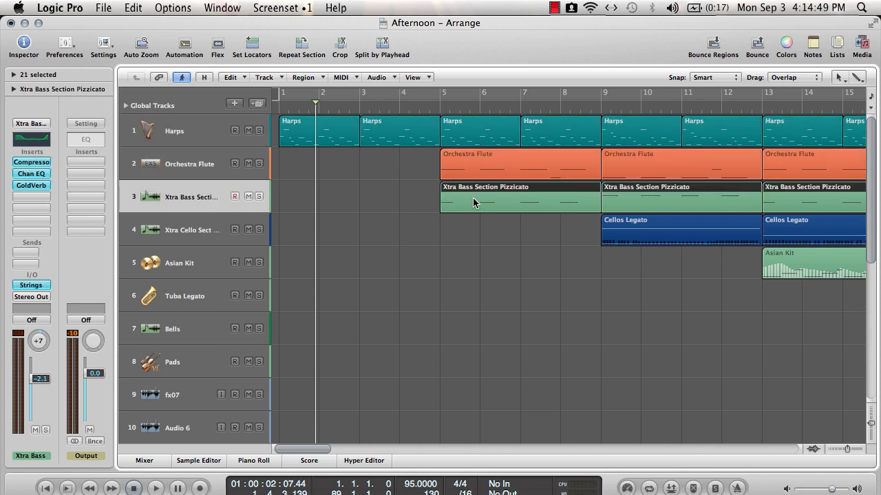
left_click(259, 196)
left_click(440, 109)
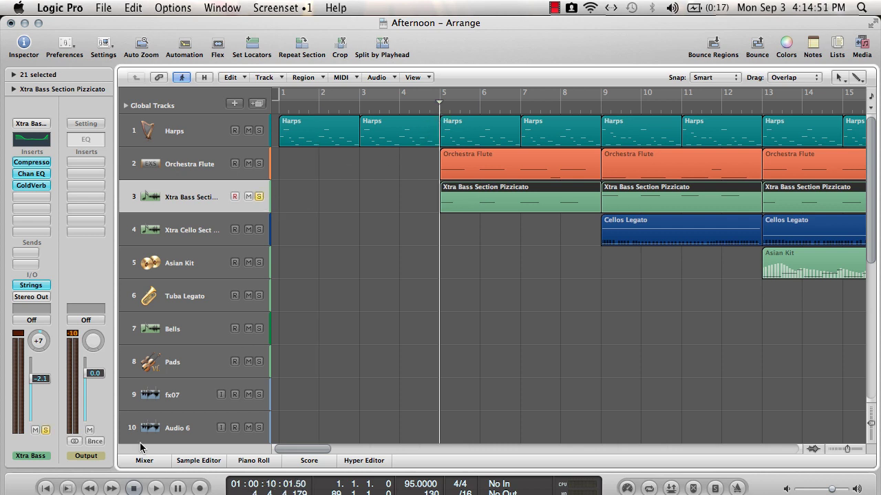
key("space")
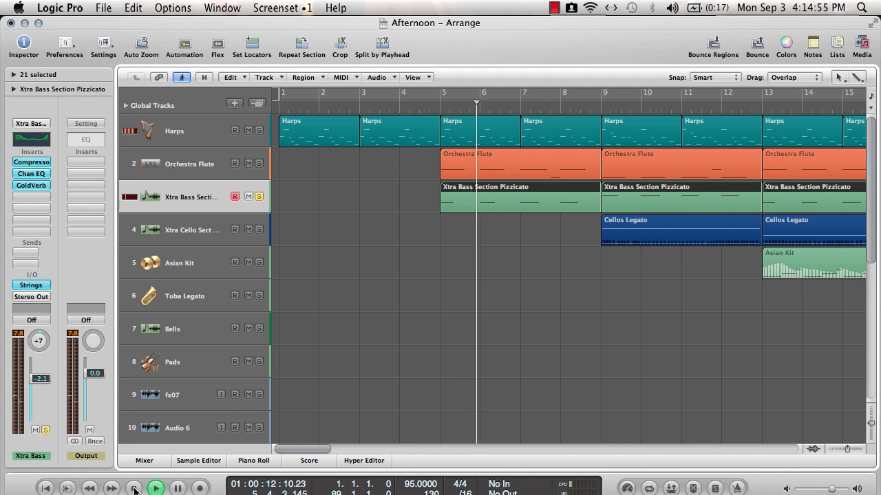
key("space")
double_click(462, 204)
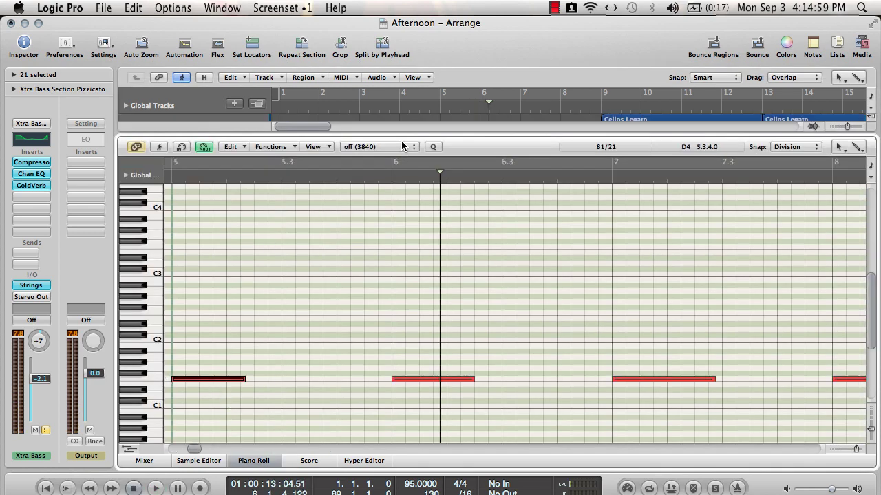
left_click_drag(407, 133, 413, 451)
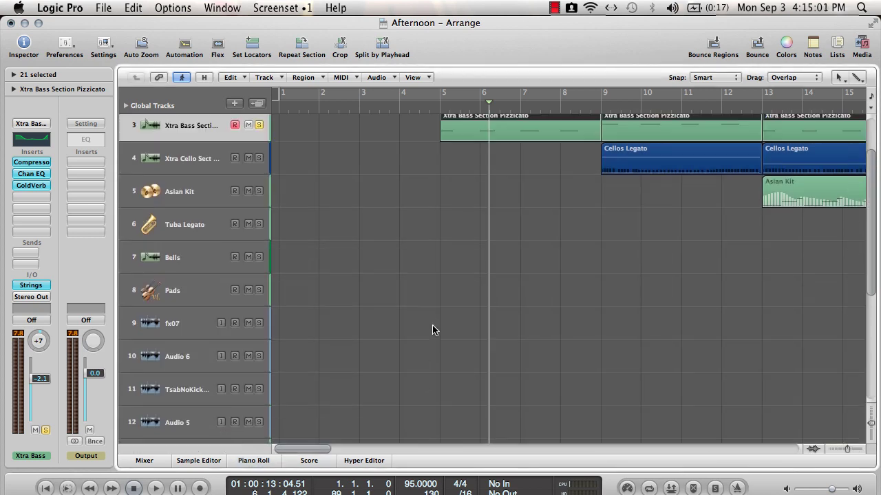
- Turn off the track solo and bring up the notes of the first Orchestra Flute region in the Piano Roll
left_click(198, 163)
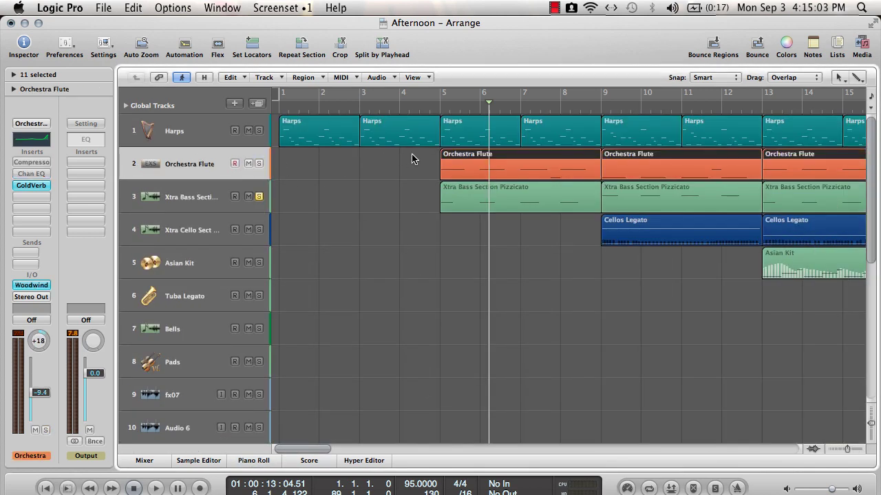
left_click(259, 164)
left_click(259, 164)
double_click(456, 169)
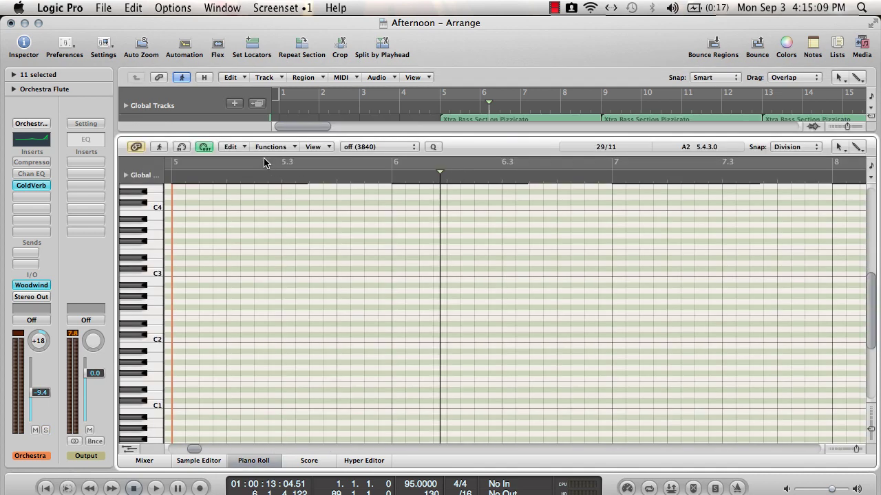
scroll(339, 372, "down", 2)
scroll(339, 372, "up", 5)
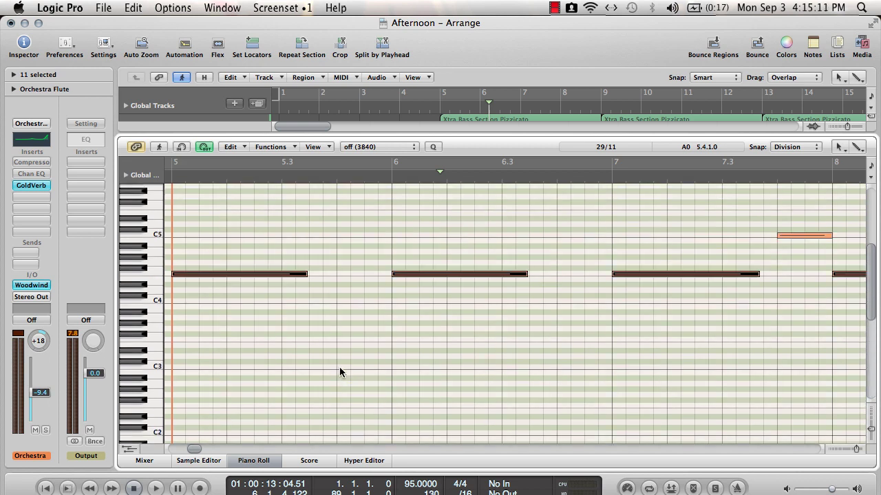
- Play the Orchestra Flute passage from just before bar 5 with cycling off and stop just past bar 8
mouse_move(176, 167)
left_mouse_down()
mouse_move(635, 177)
mouse_move(169, 174)
mouse_move(184, 167)
left_mouse_up()
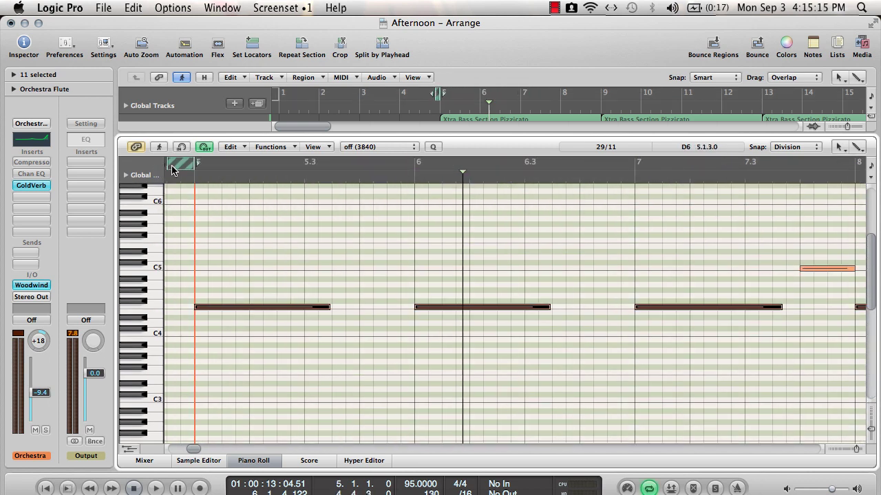
left_click(188, 167)
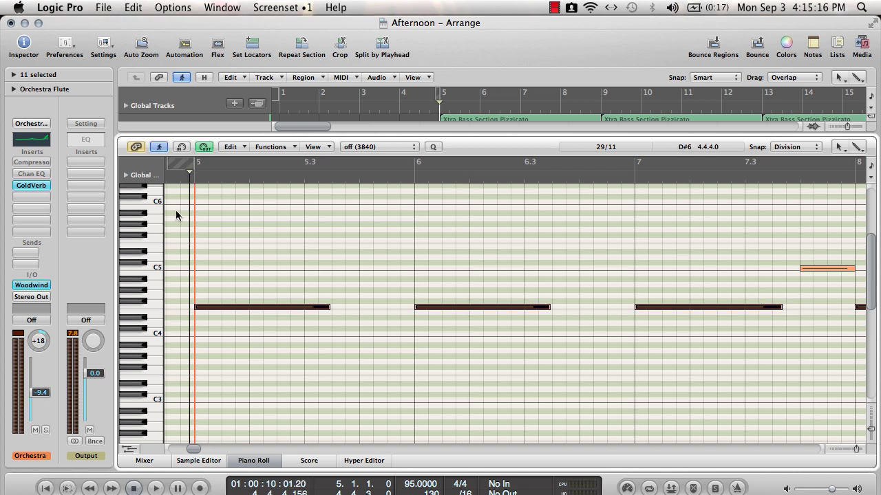
left_click(154, 487)
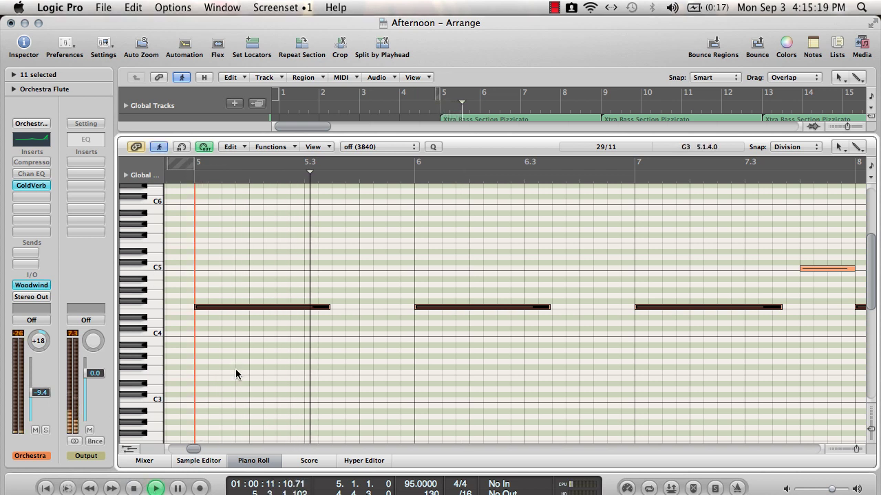
left_click_drag(194, 449, 196, 449)
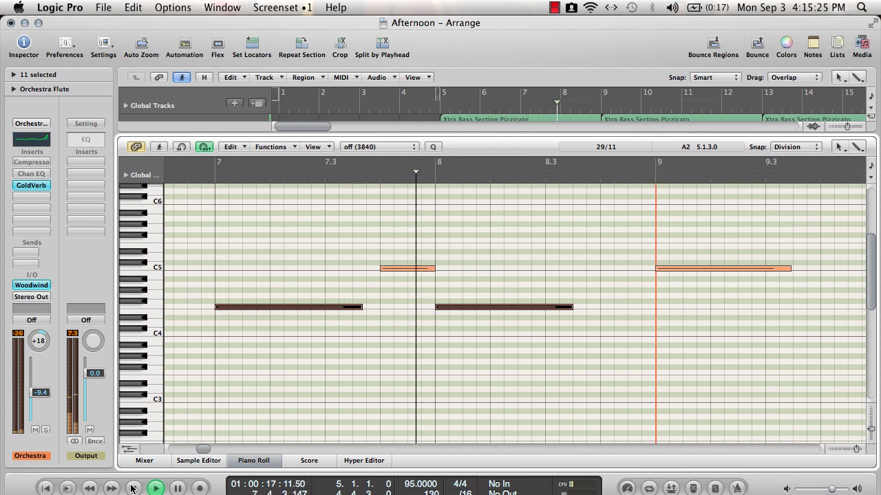
key("space")
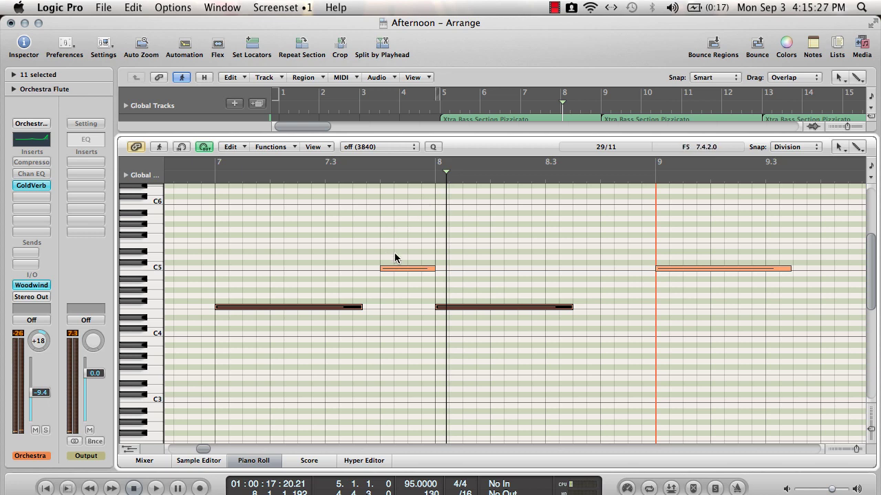
- Select the short C5 flute note before bar 8, close the Piano Roll and return to the full track list
left_click(393, 271)
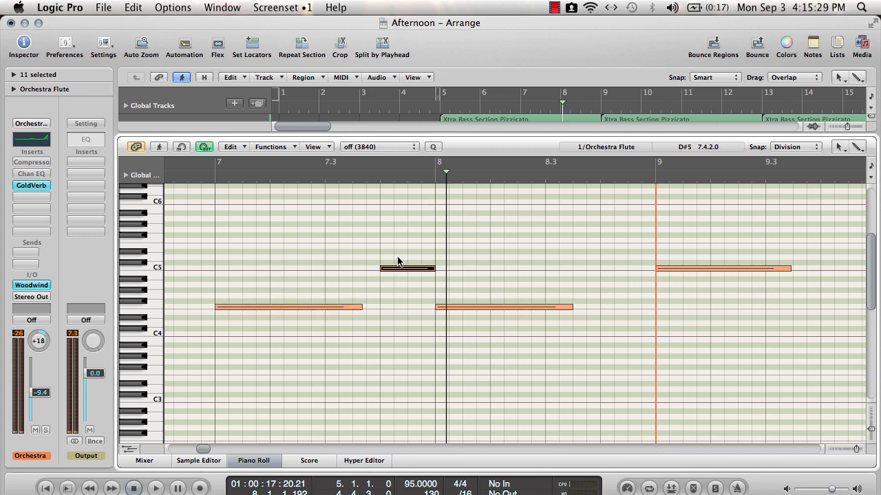
left_click_drag(438, 137, 438, 137)
key("p")
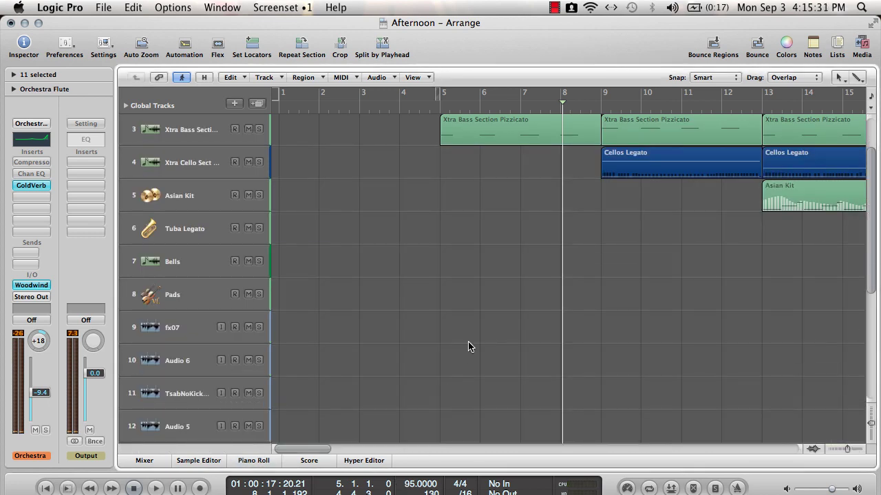
scroll(471, 341, "up", 2)
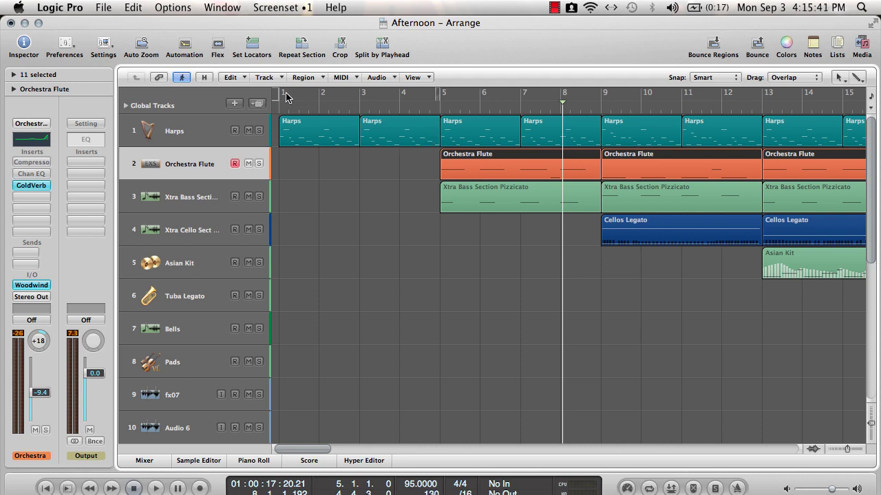
- Mark bars 1 to 9 as the cycle range, turn cycling off and look over the arrangement from bar 9
left_click_drag(284, 94, 581, 95)
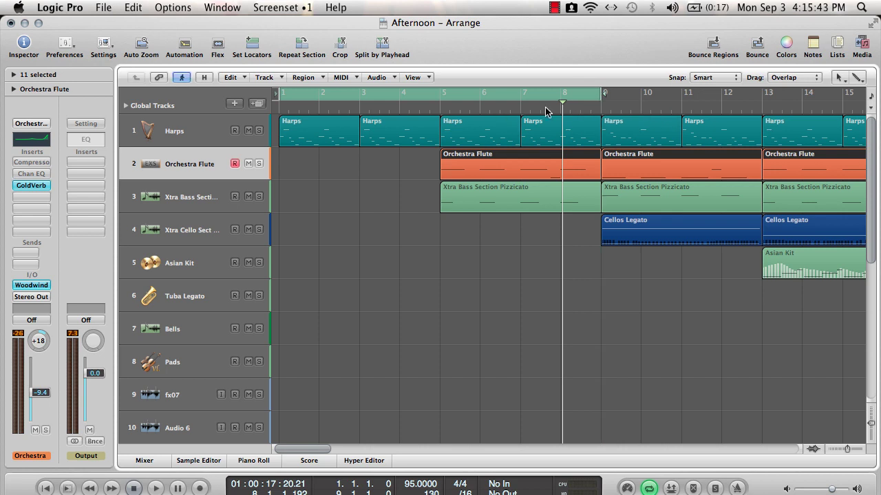
left_click(522, 97)
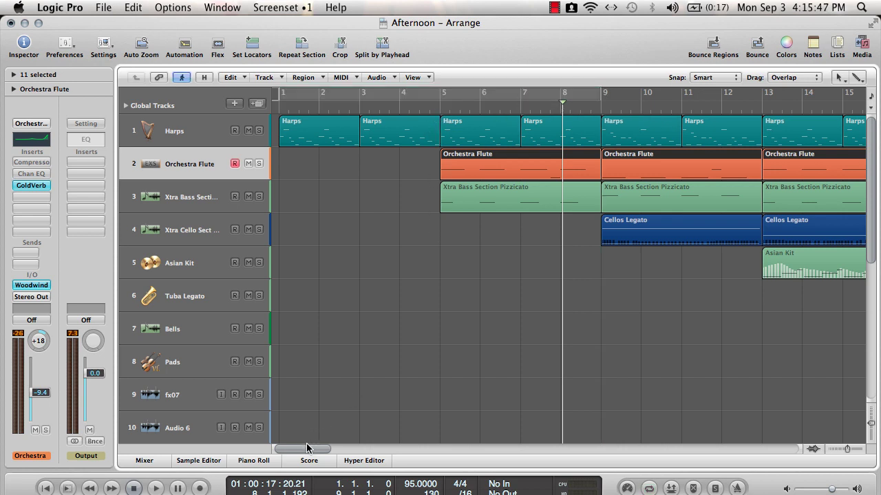
left_click_drag(307, 448, 328, 442)
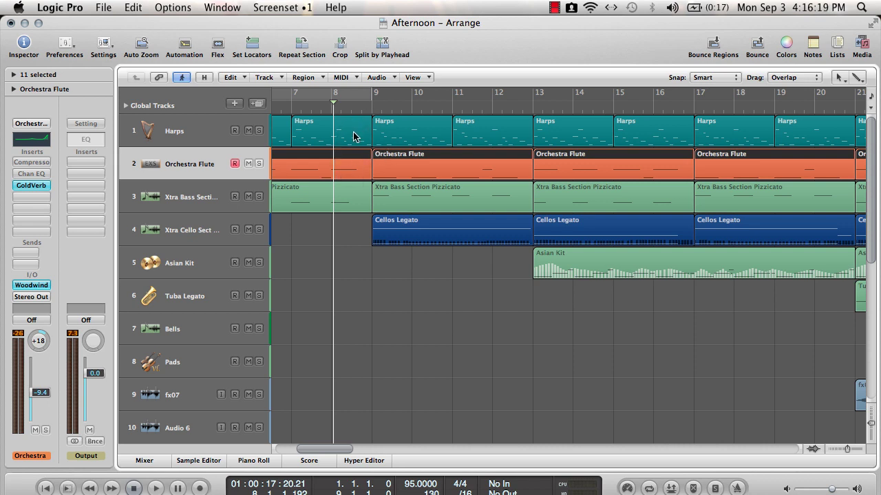
mouse_move(344, 444)
left_mouse_down()
mouse_move(312, 444)
mouse_move(318, 438)
mouse_move(334, 449)
mouse_move(354, 442)
left_mouse_up()
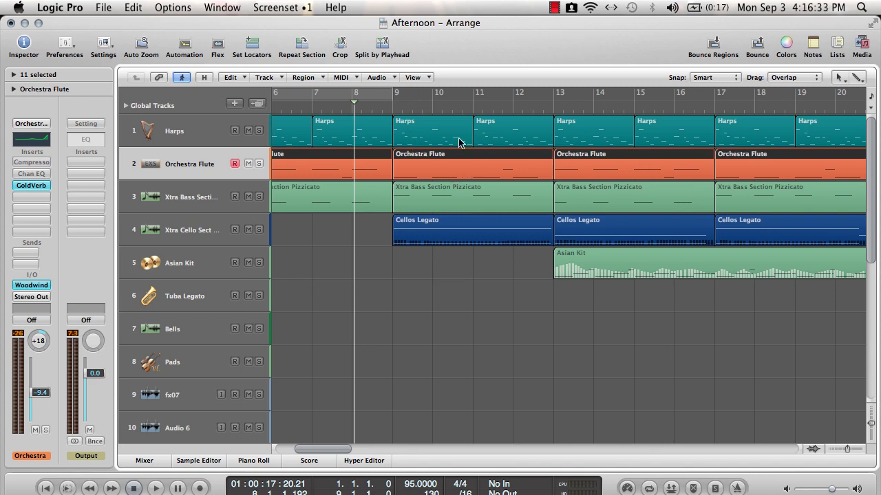
- Bring up the notes of the Harps region starting at bar 9 in the Piano Roll
double_click(434, 131)
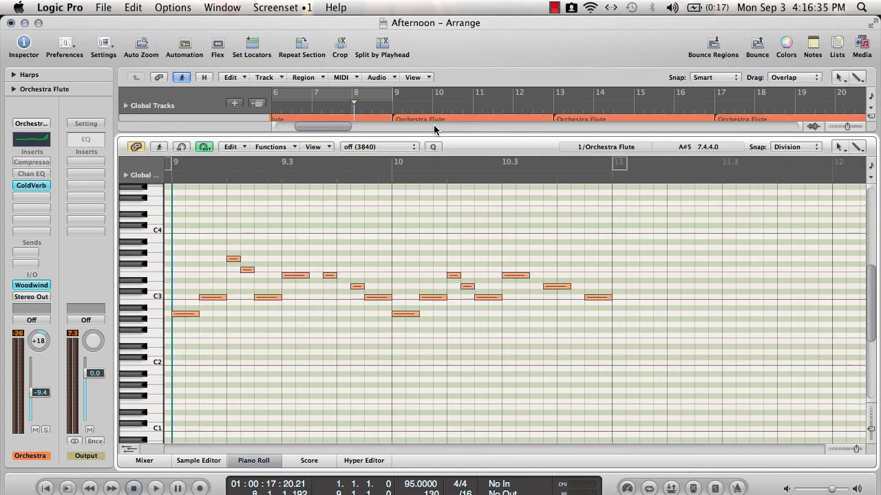
left_click_drag(429, 140, 409, 463)
scroll(430, 234, "up", 1)
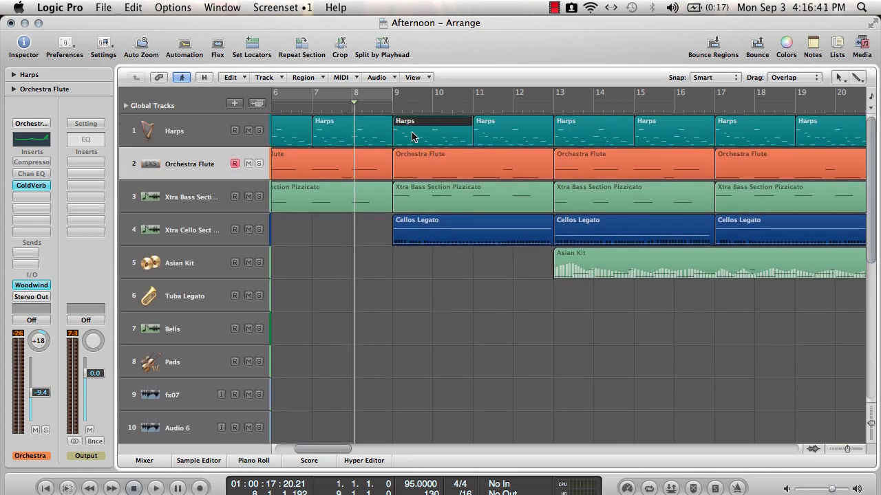
key("p")
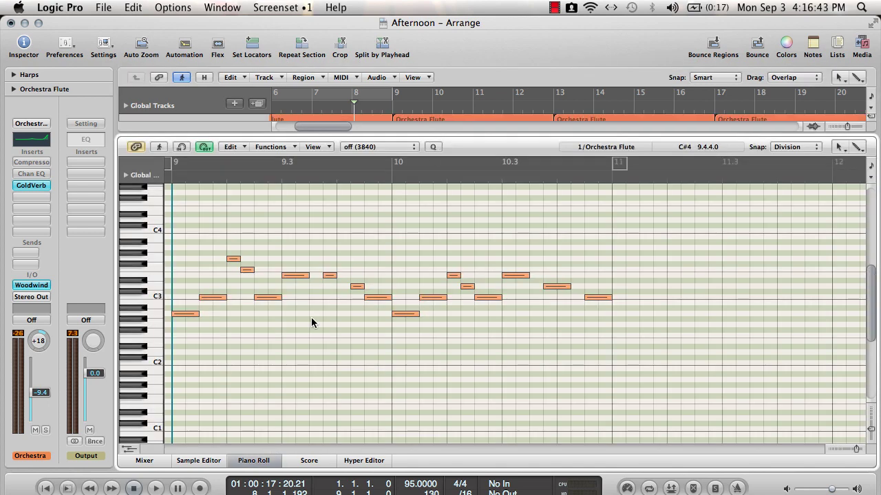
- Select all A2 notes and after them all C3 notes of the bar 9 Harps region, and close the Piano Roll
left_click(158, 317)
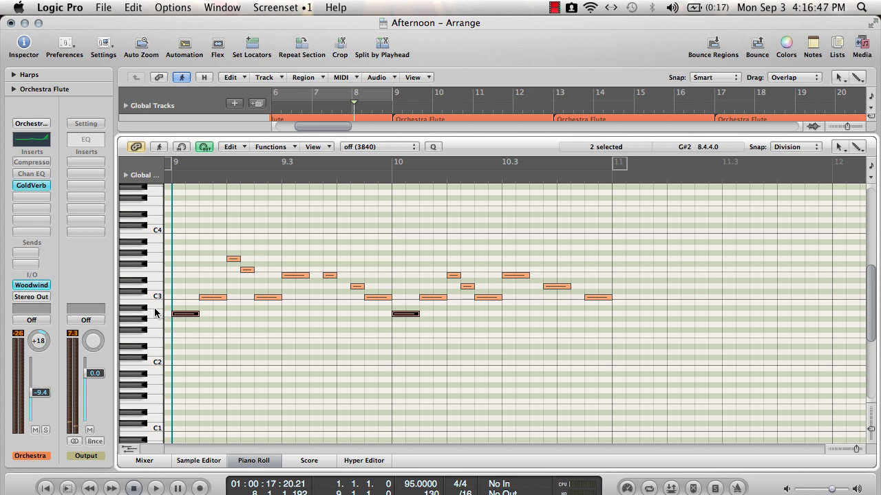
left_click(158, 338)
left_click(159, 316)
left_click(158, 303)
left_click(158, 303)
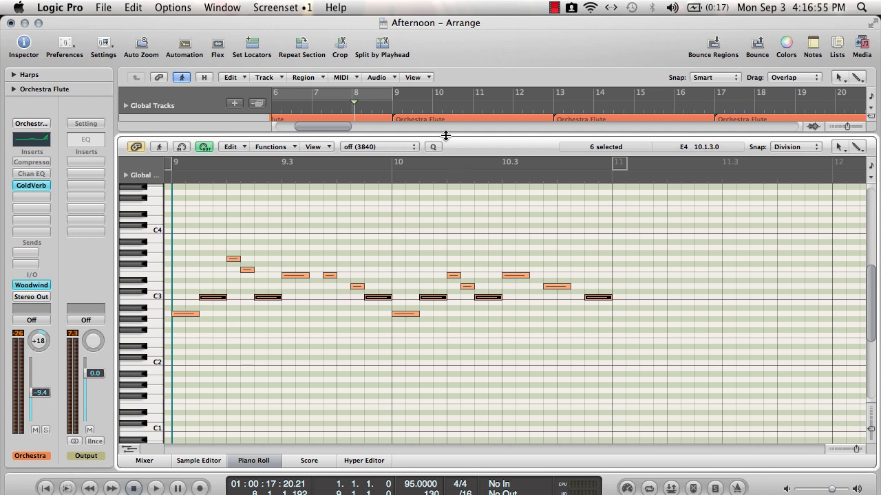
left_click_drag(446, 135, 372, 433)
scroll(389, 389, "up", 1)
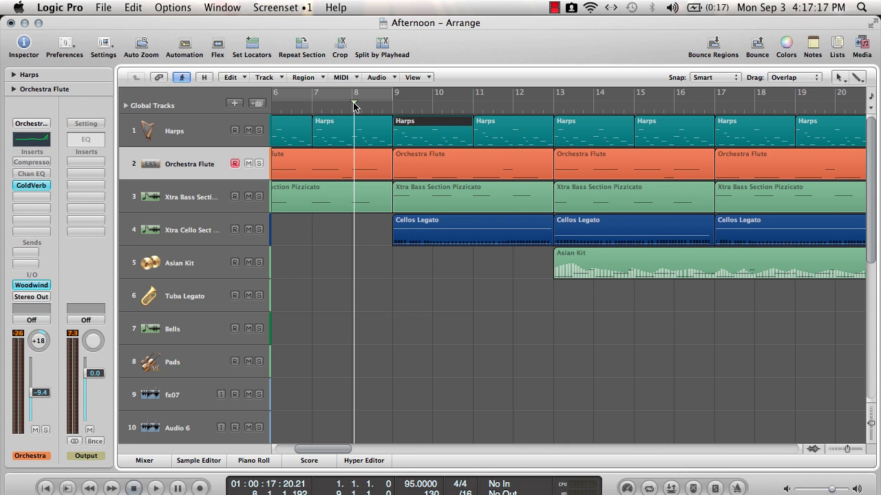
- Move the playhead to just before bar 9 and check the A0 notes of the pizzicato bass region starting at bar 9
left_click_drag(355, 105, 379, 101)
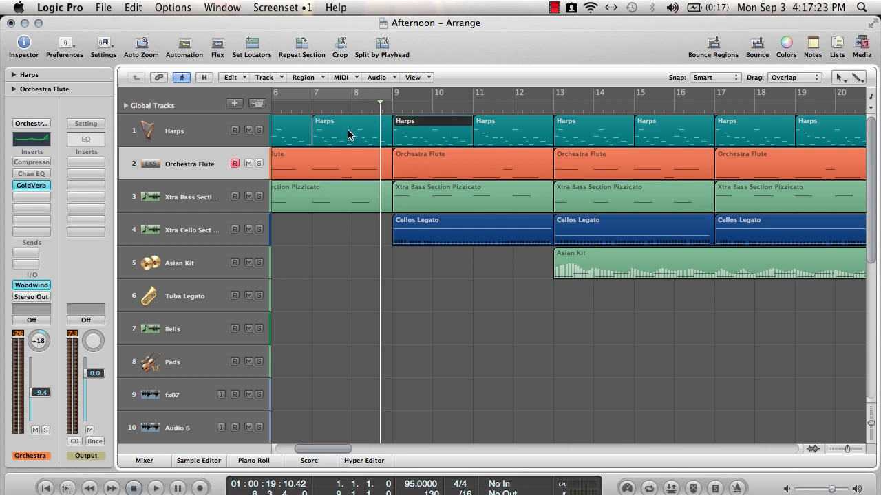
double_click(418, 197)
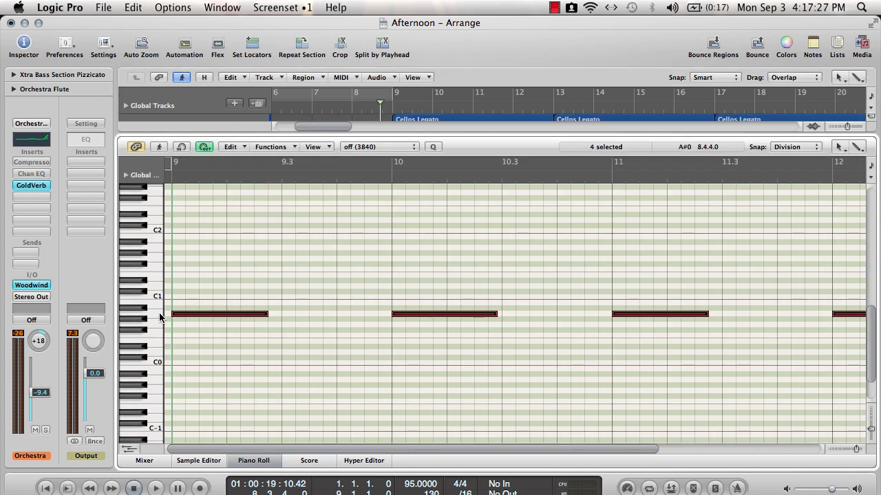
left_click_drag(385, 138, 358, 459)
scroll(438, 320, "up", 3)
- Select all C5 notes of the Orchestra Flute region starting at bar 9 in the Piano Roll and close the editor
double_click(420, 166)
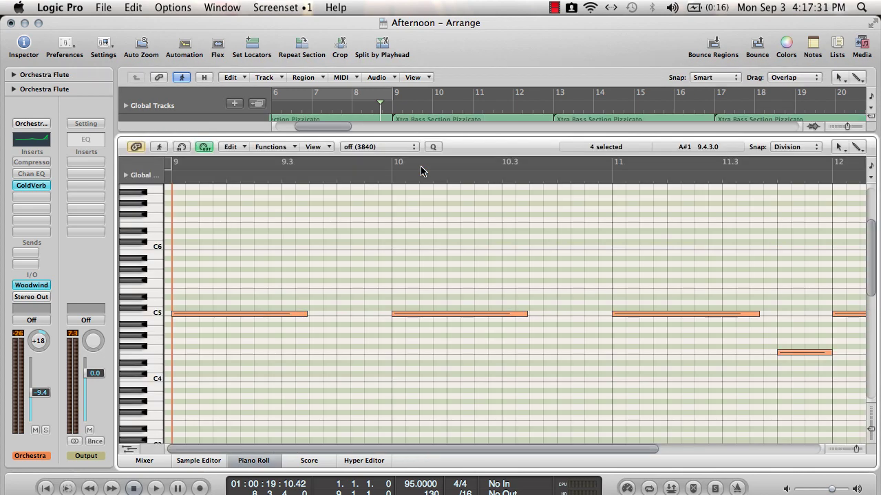
left_click(160, 314)
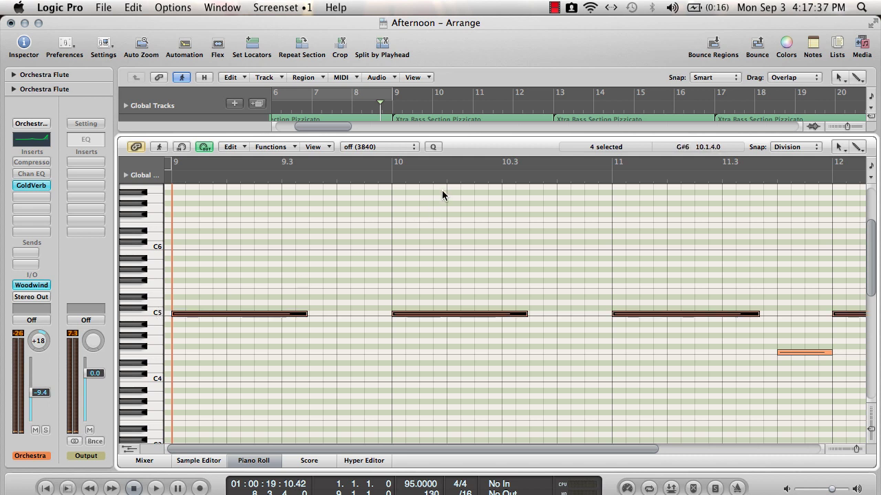
left_click_drag(450, 135, 399, 448)
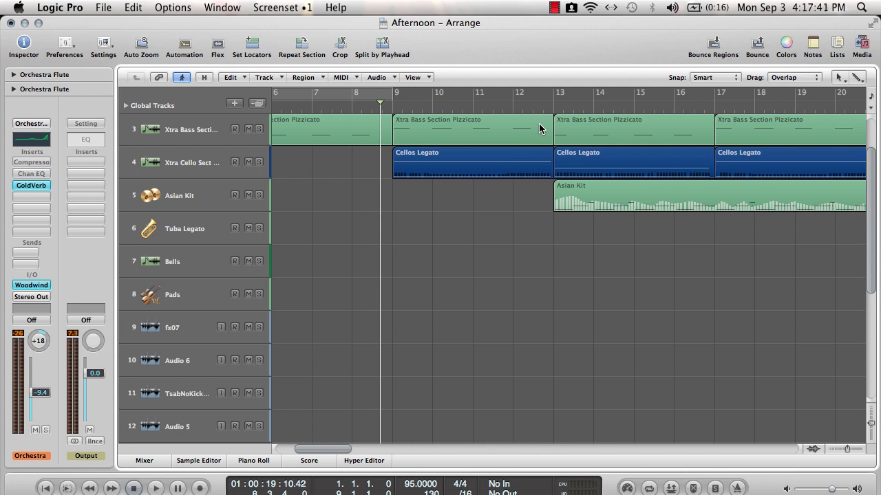
- Play the arrangement from just before bar 9 into bar 10 and stop playback
scroll(516, 178, "up", 2)
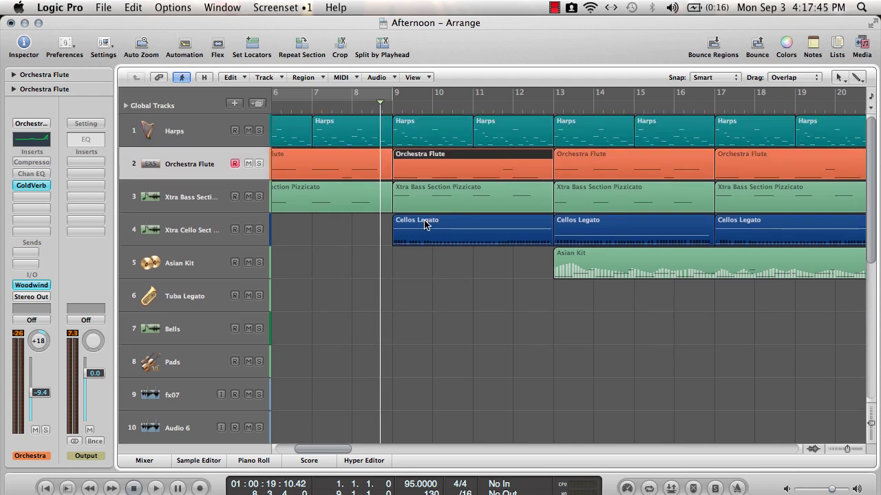
left_click(157, 489)
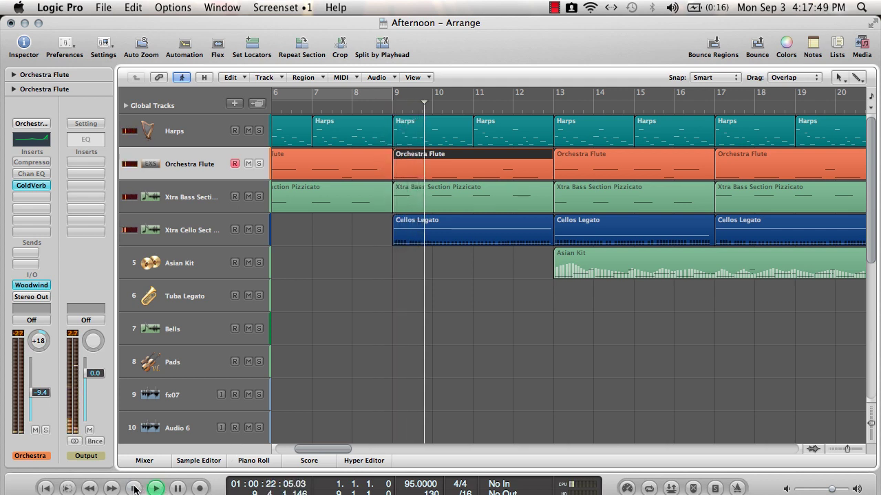
left_click(135, 489)
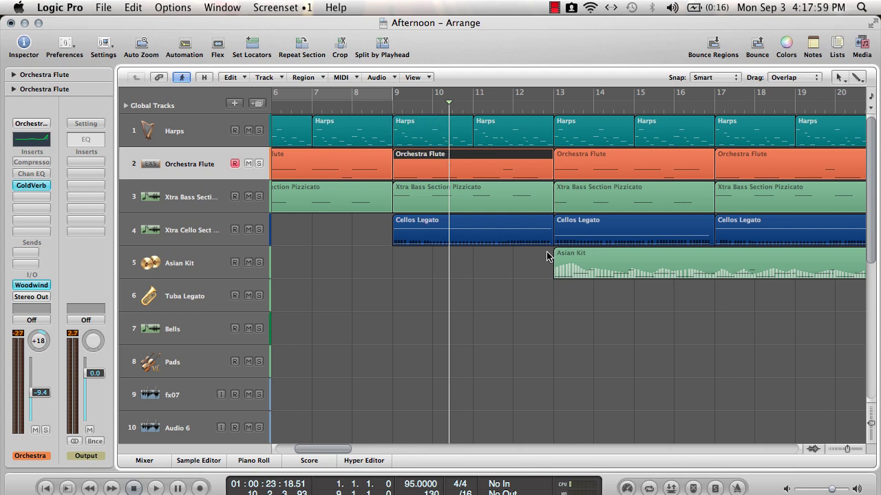
- Examine the held notes of the Cellos Legato region from bar 9 to bar 13 in the Piano Roll and close the editor
double_click(488, 238)
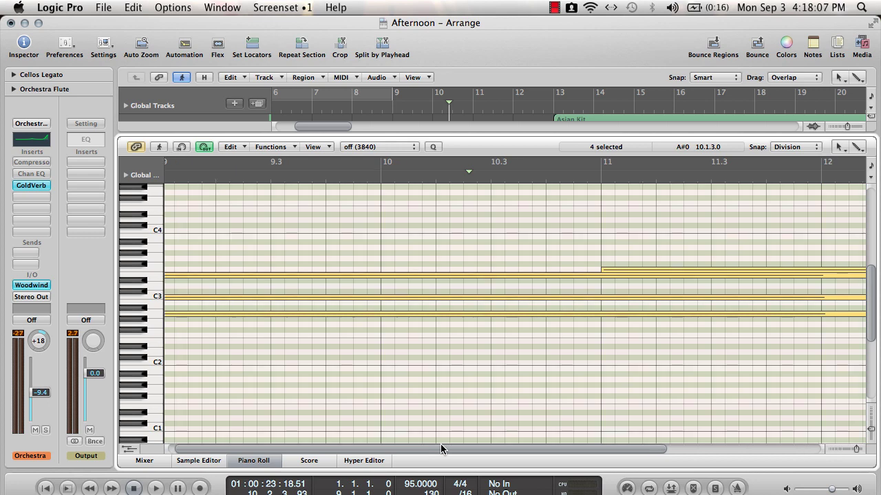
left_click_drag(528, 449, 689, 413)
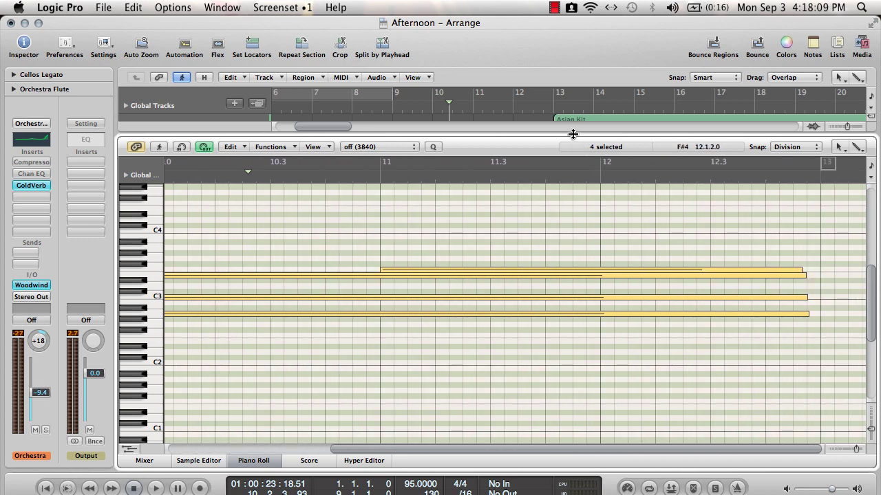
left_click_drag(574, 136, 557, 445)
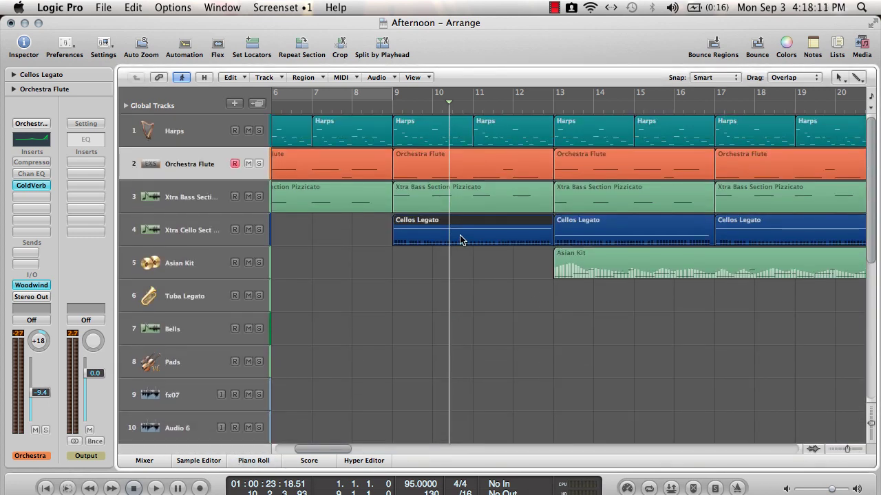
- Reopen the bar 9 Cellos Legato region in the Piano Roll and inspect its volume curve in Hyper Draw up to bar 13
double_click(461, 239)
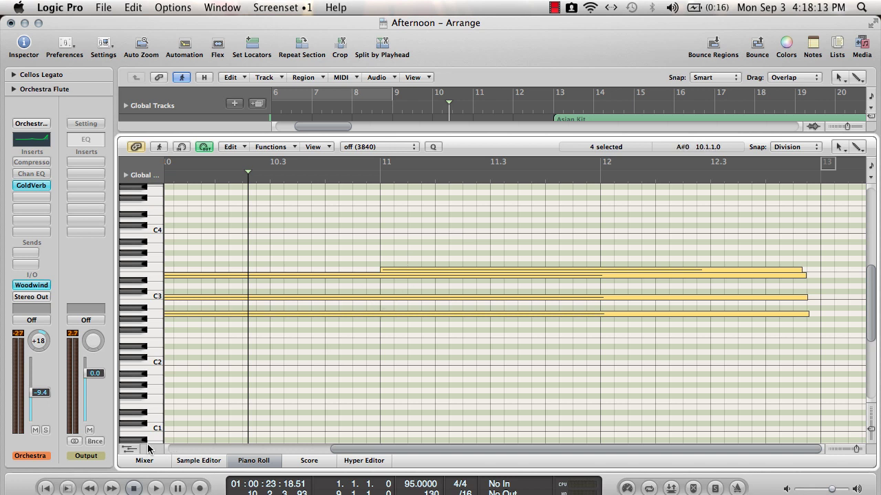
left_click_drag(340, 438, 350, 309)
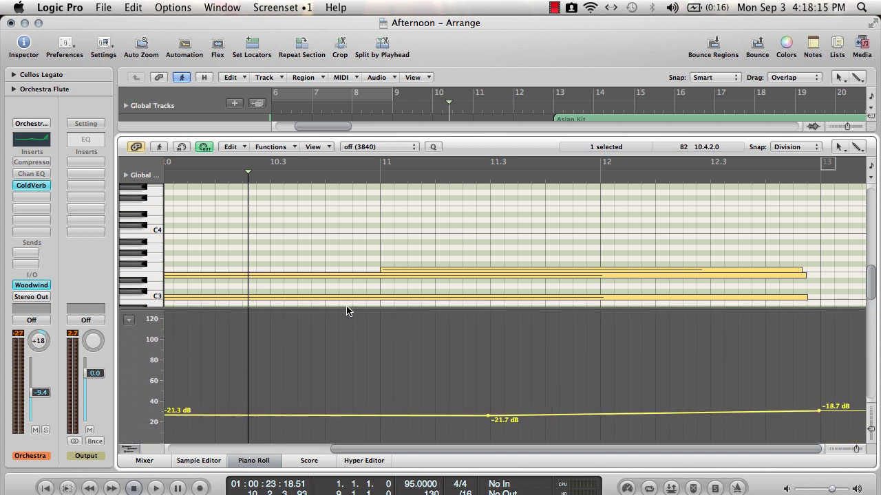
scroll(413, 344, "left", 5)
left_click(172, 407)
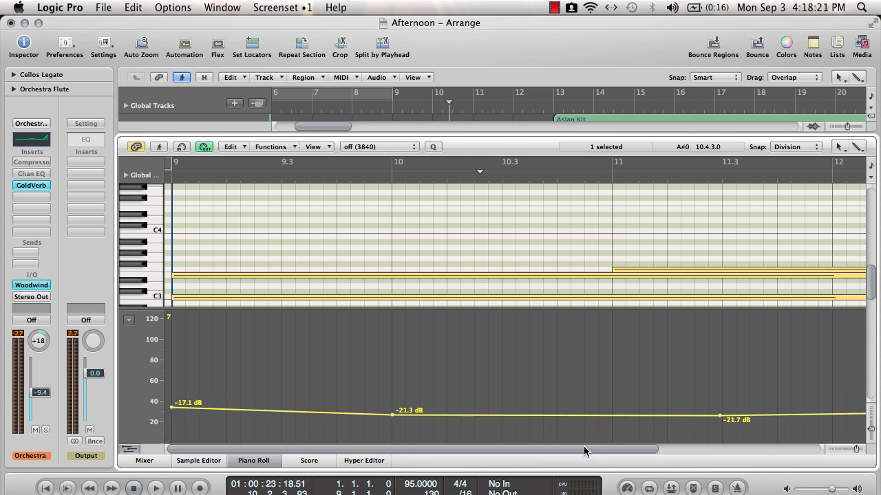
left_click_drag(583, 449, 778, 446)
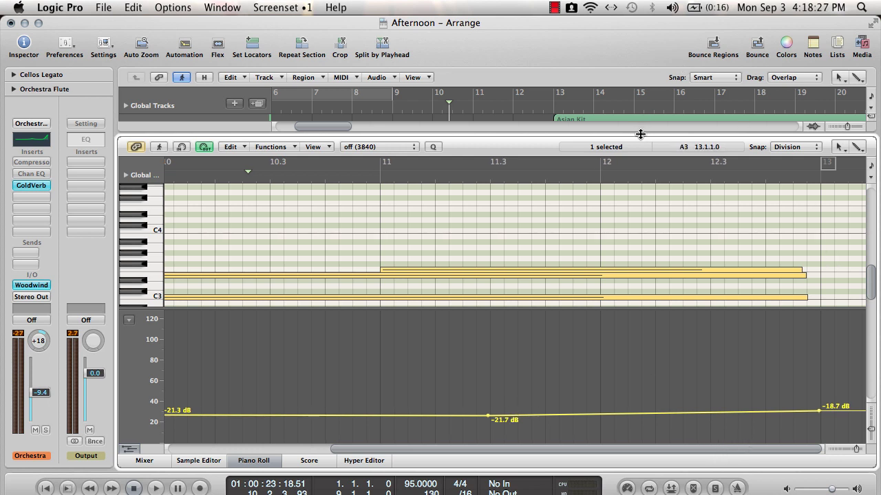
- Check the Hyper Draw parameter choices for the cello region, keep Volume, and close the Piano Roll
left_click(130, 449)
left_click(130, 449)
left_click(132, 321)
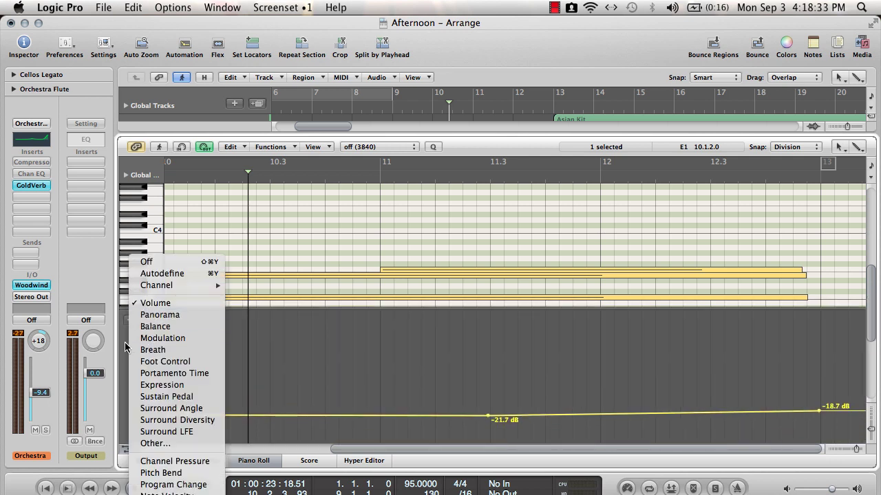
left_click(126, 348)
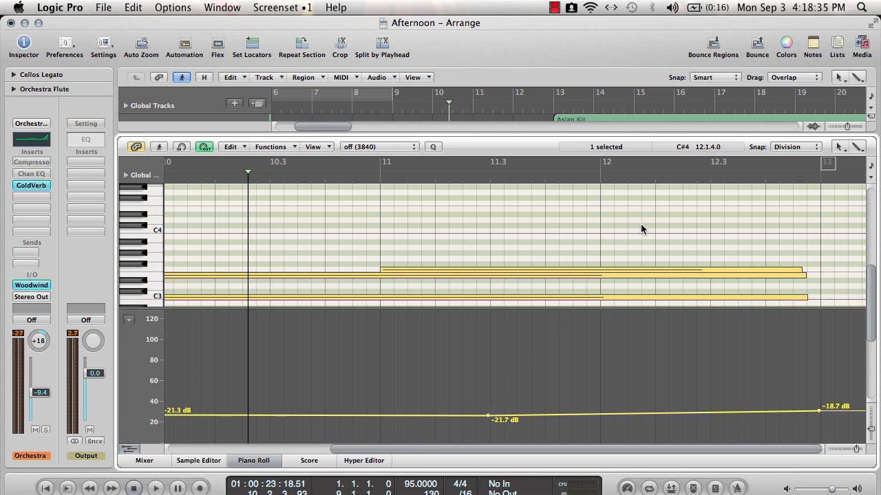
left_click_drag(411, 135, 465, 450)
scroll(551, 269, "up", 5)
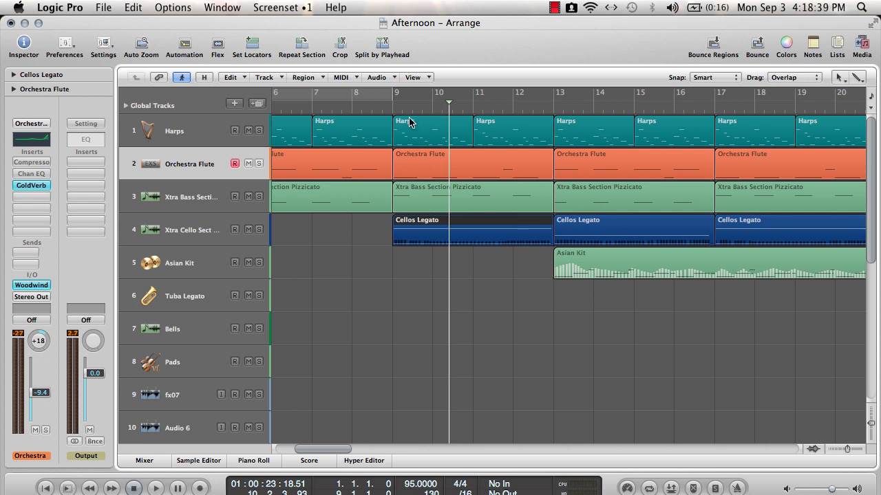
- Select the Asian Kit track and play the arrangement from around bar 13, where its first region starts
left_click(390, 110)
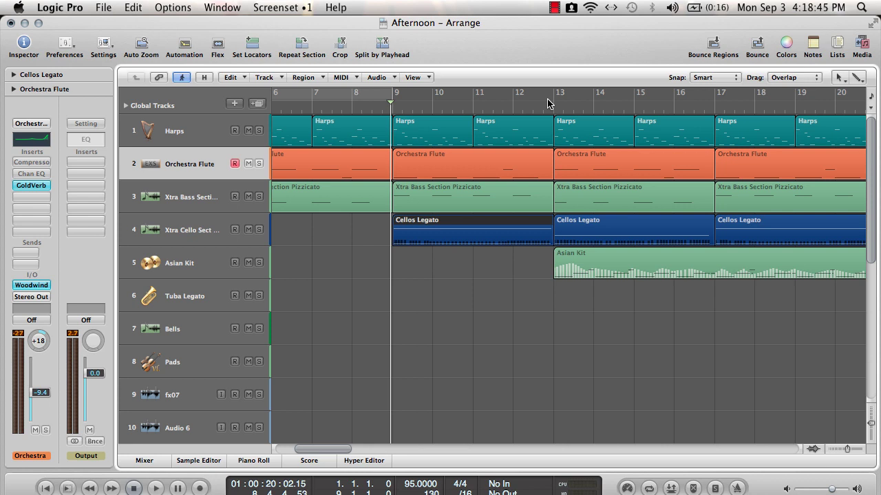
left_click_drag(336, 451, 350, 446)
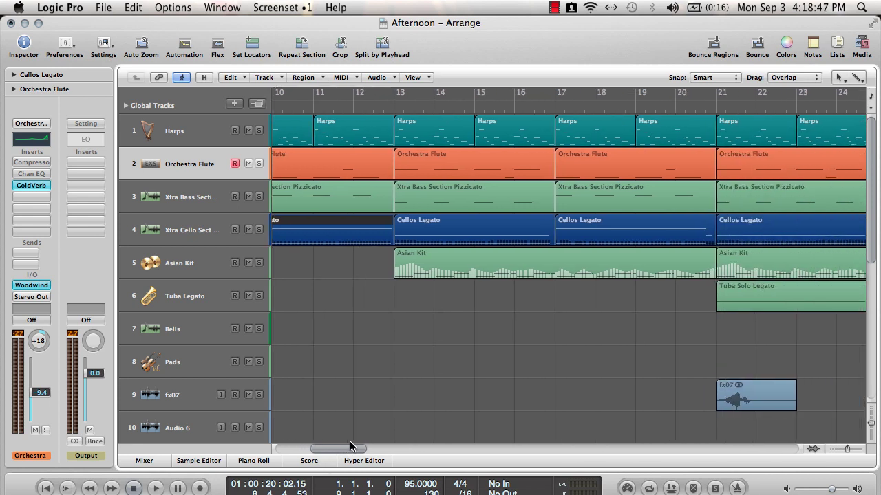
left_click(187, 262)
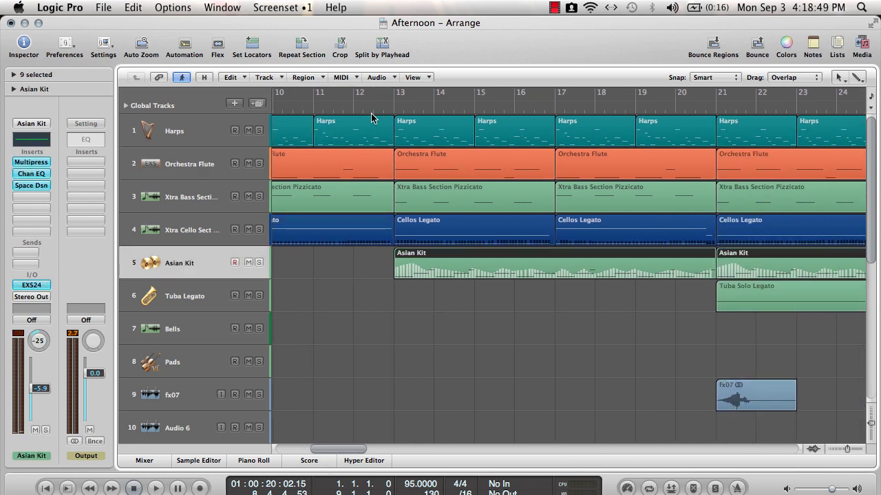
left_click(396, 109)
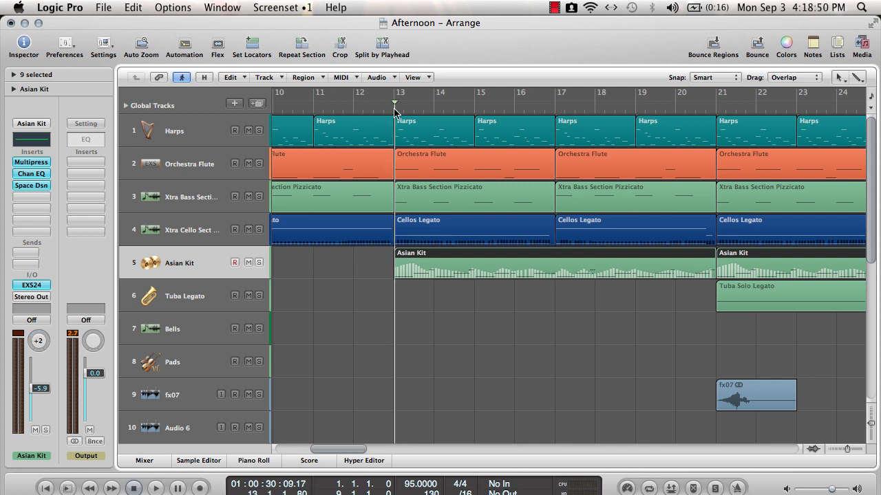
left_click(155, 488)
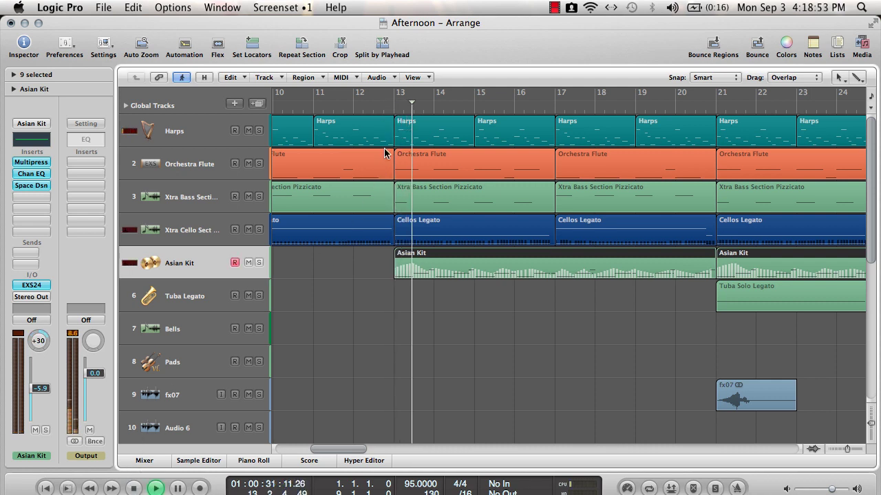
left_click(389, 109)
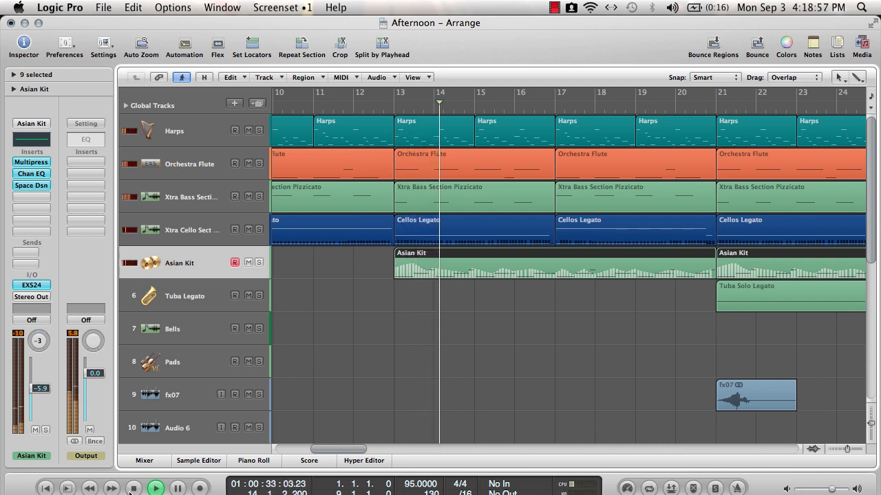
- Stop playback and select the Cellos Legato region at bar 9 and after it the one at bar 13
scroll(350, 448, "left", 3)
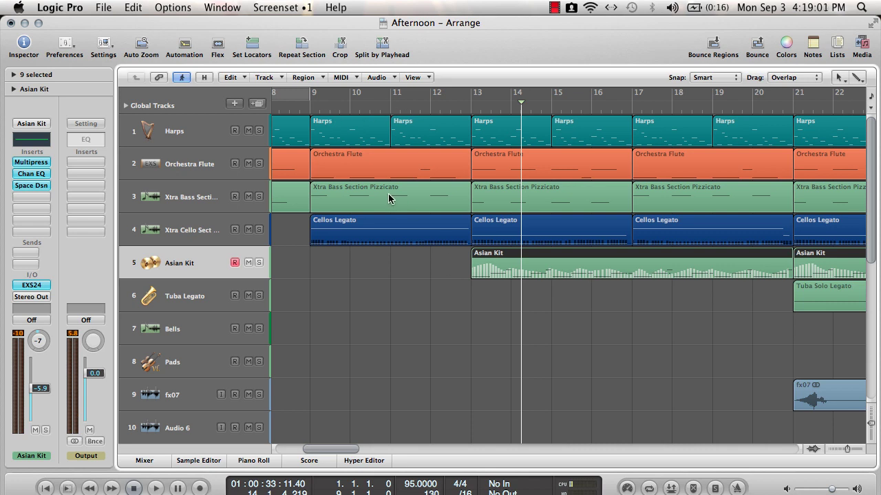
left_click(334, 222)
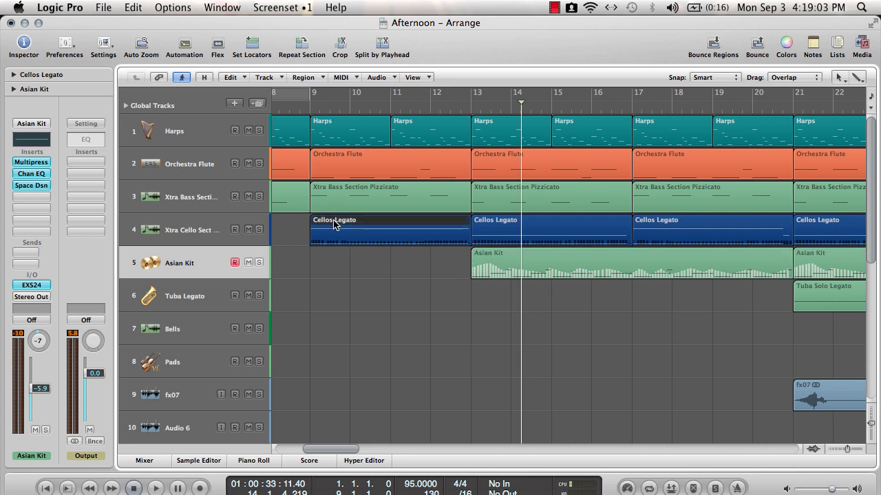
left_click(493, 230)
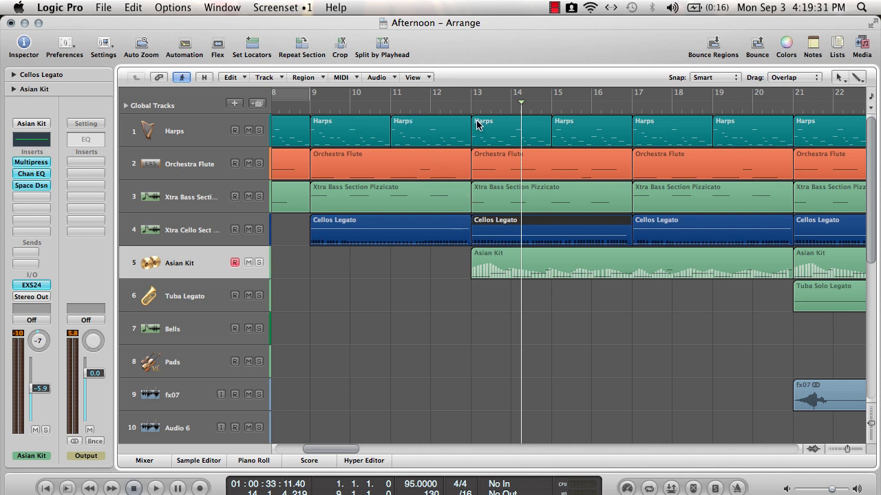
- Set the playhead just before bar 13 and open the Asian Kit region starting there in the Piano Roll
key("space")
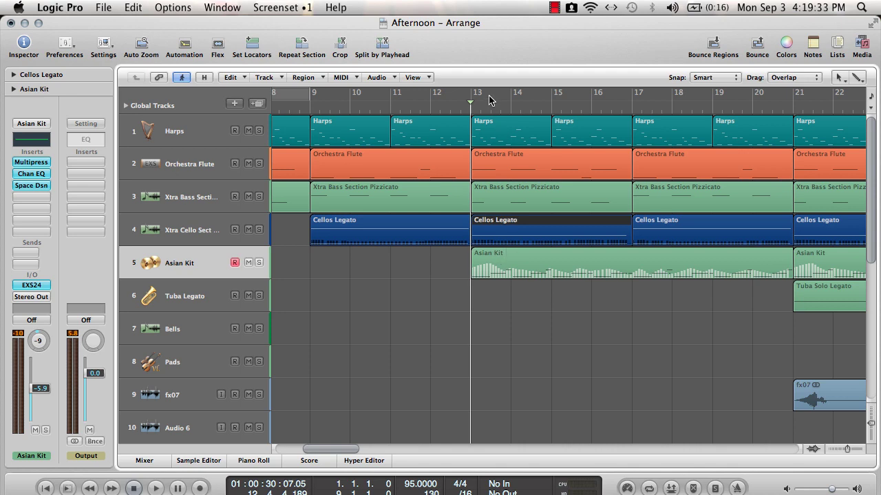
left_click(581, 275)
double_click(581, 275)
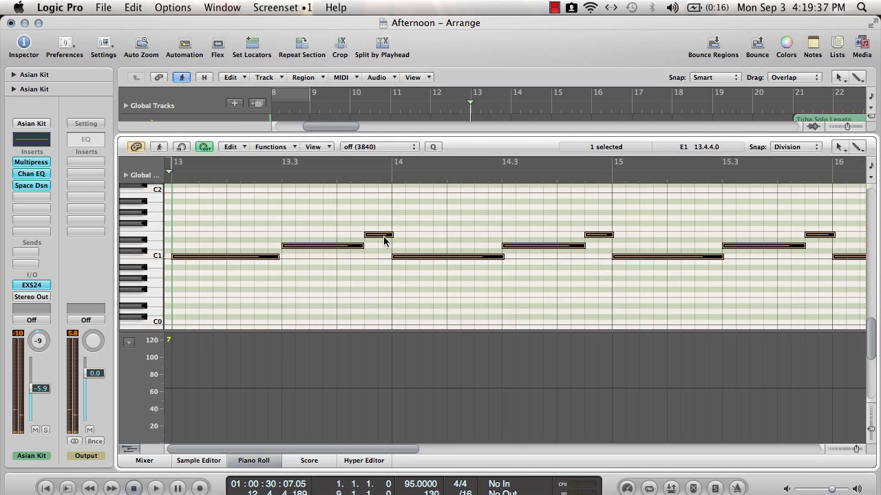
- Select the three bar 14 notes of the Asian Kit region one after another to show the repeating drum pattern
left_click(416, 252)
left_click(430, 257)
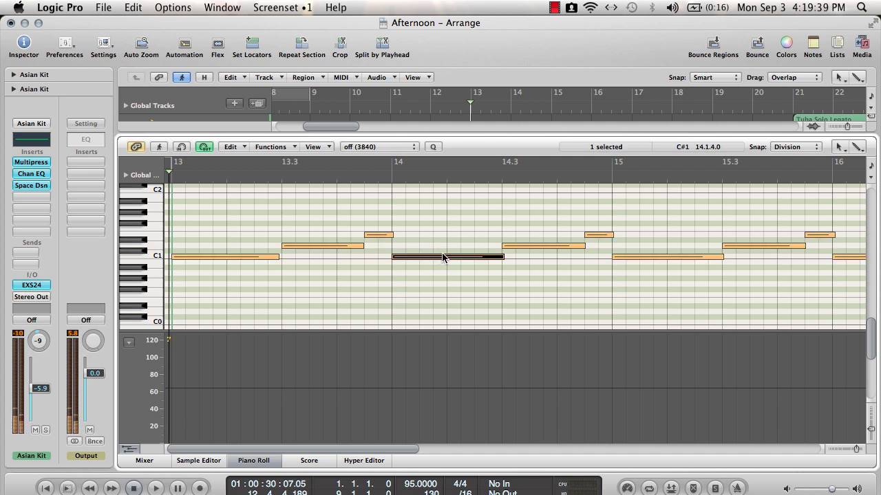
left_click(533, 246)
left_click(599, 235)
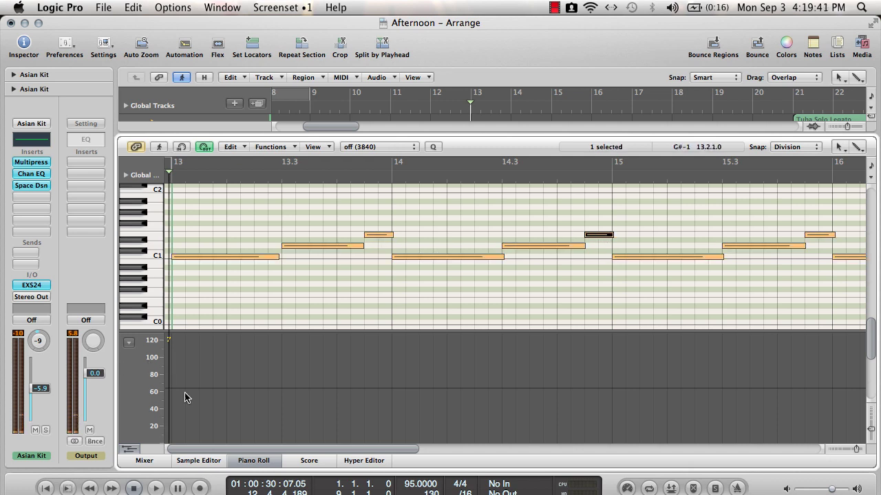
- Switch the Asian Kit region's Hyper Draw display to Panorama, look over the curve and close the Piano Roll
left_click(128, 342)
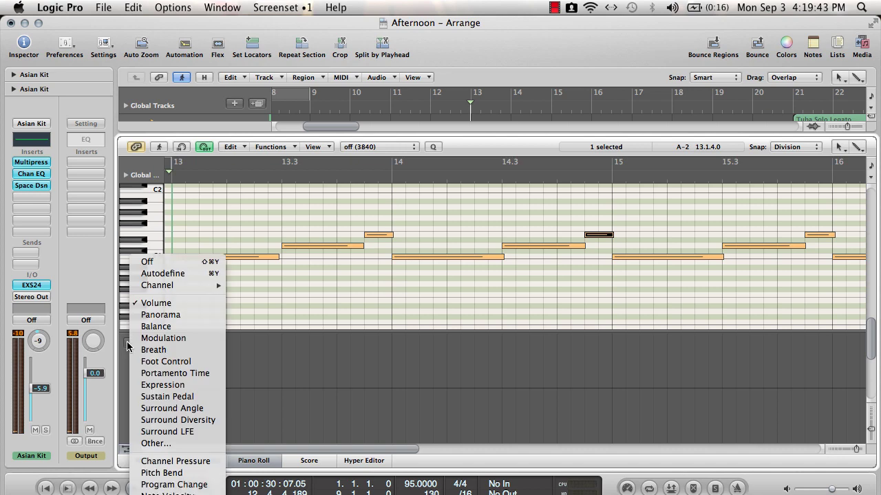
left_click(148, 315)
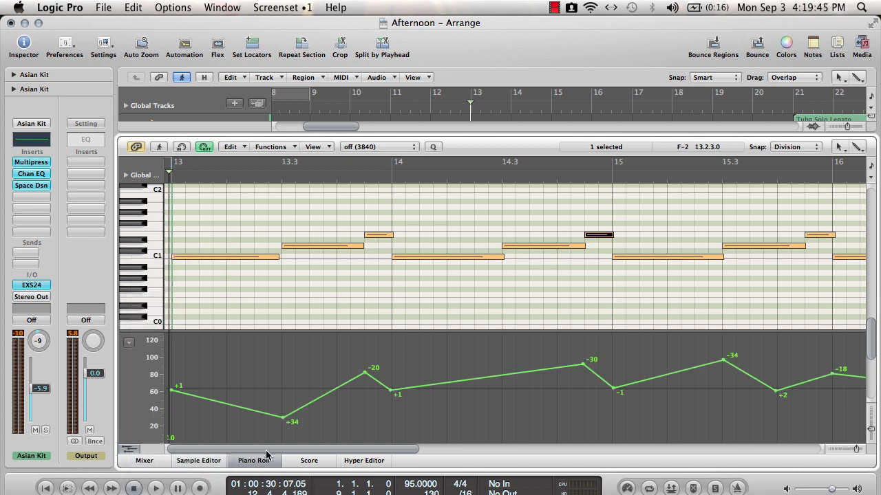
left_click_drag(268, 451, 627, 437)
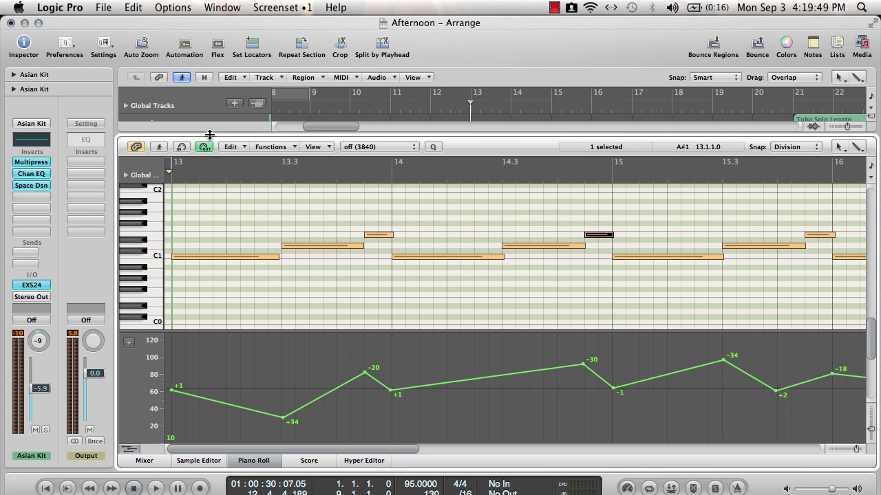
key("p")
scroll(521, 248, "up", 3)
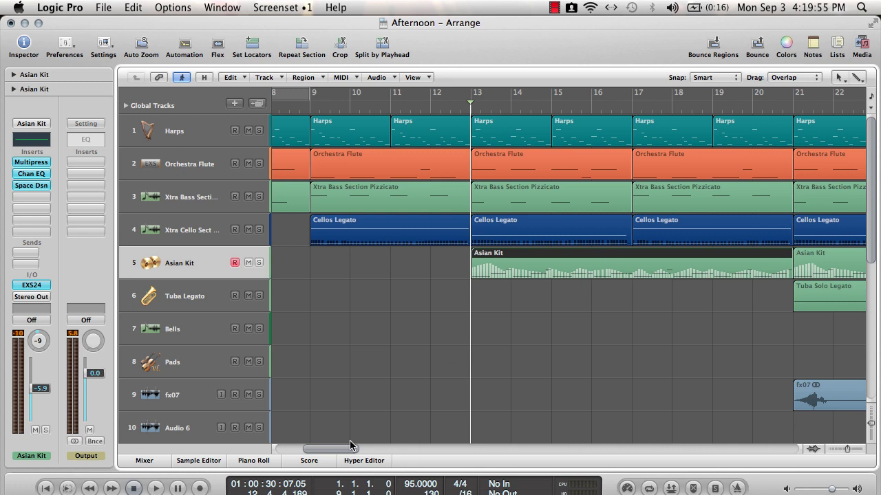
- Play the arrangement from bar 13 into bar 18 and stop playback
left_click_drag(346, 446, 363, 449)
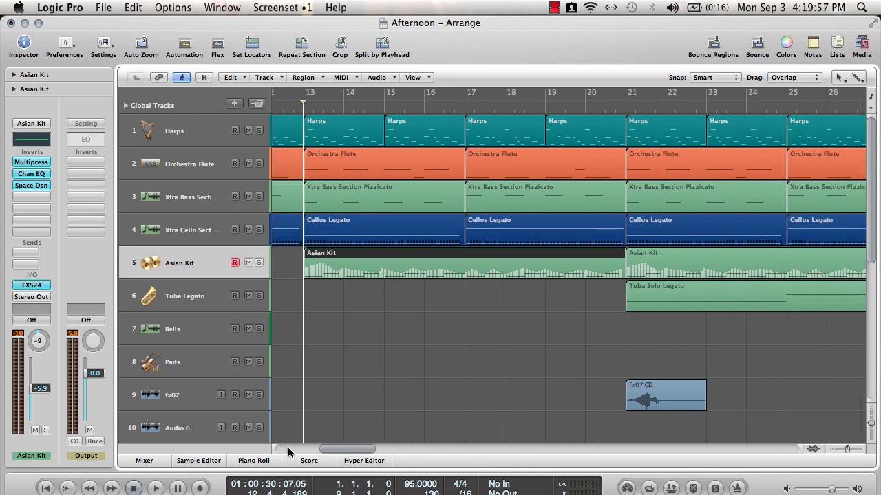
left_click(156, 488)
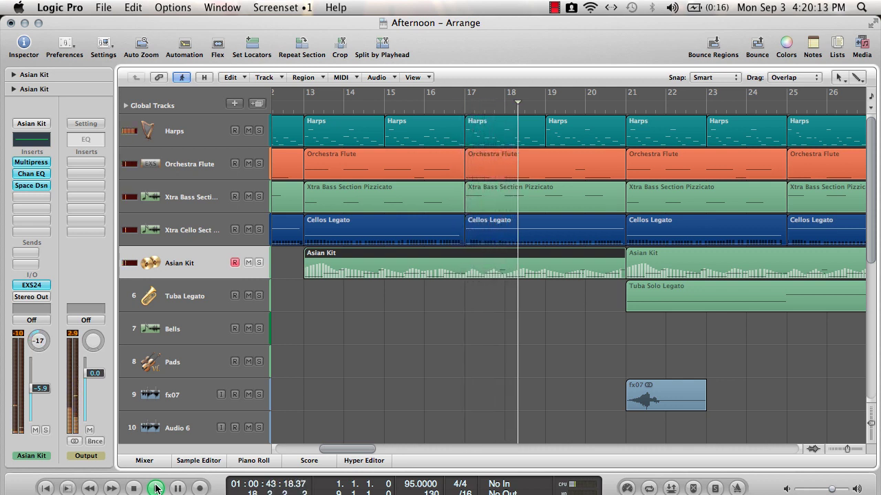
left_click(134, 488)
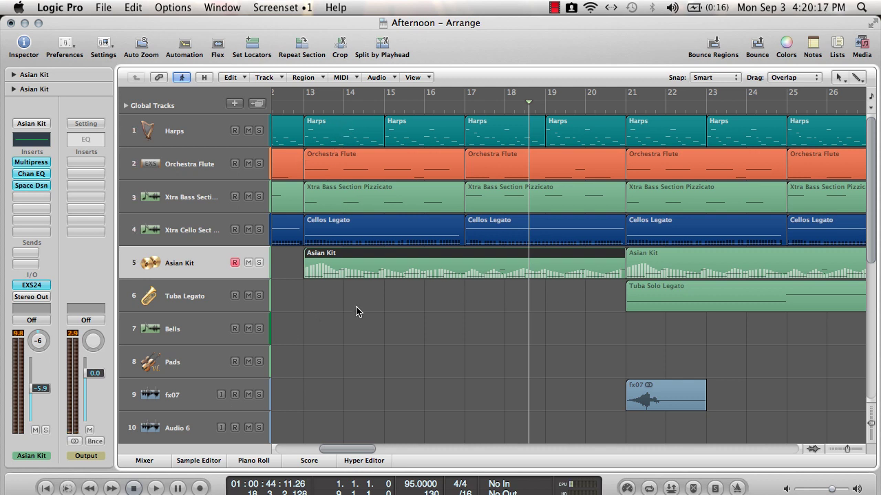
- Select the Harps region starting at bar 13 and after it the Orchestra Flute region starting there
left_click(342, 142)
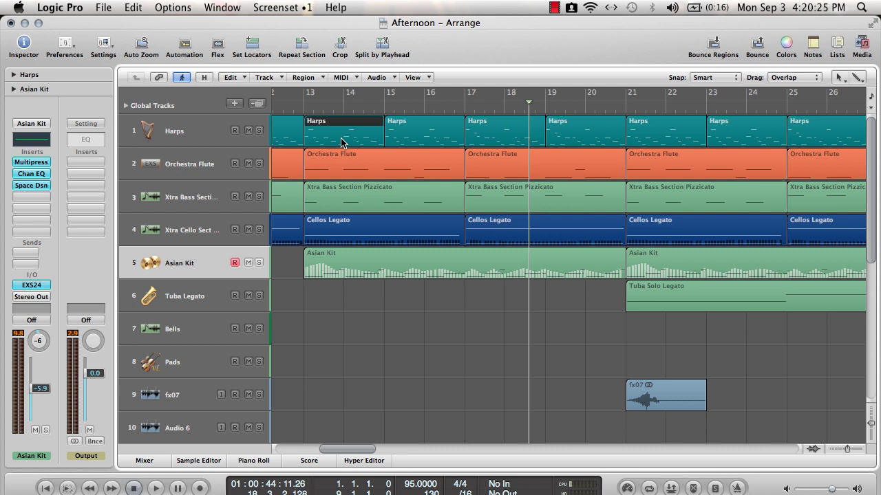
left_click(326, 165)
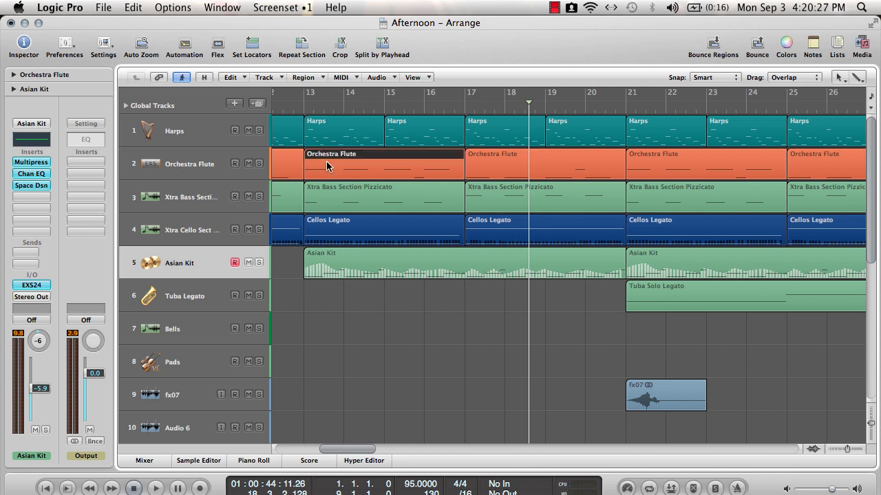
- Select the Xtra Bass Section Pizzicato region starting at bar 13 and after it the Cellos Legato region starting there
left_click(331, 193)
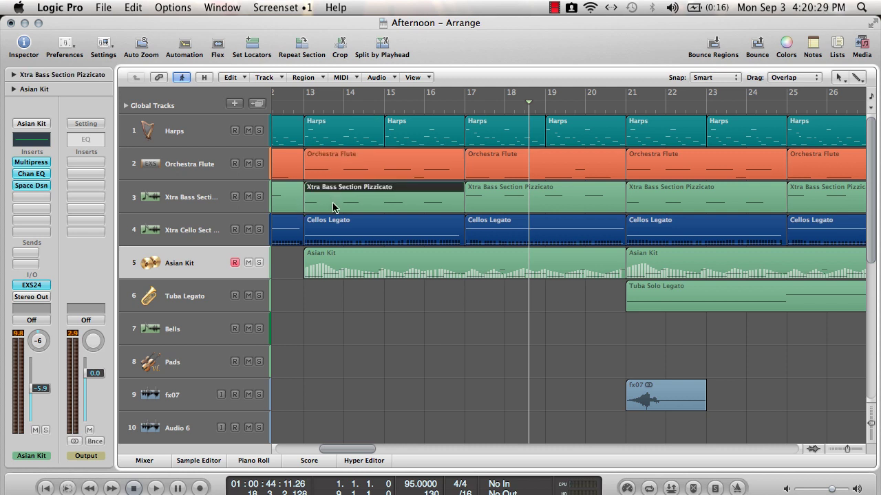
left_click(333, 226)
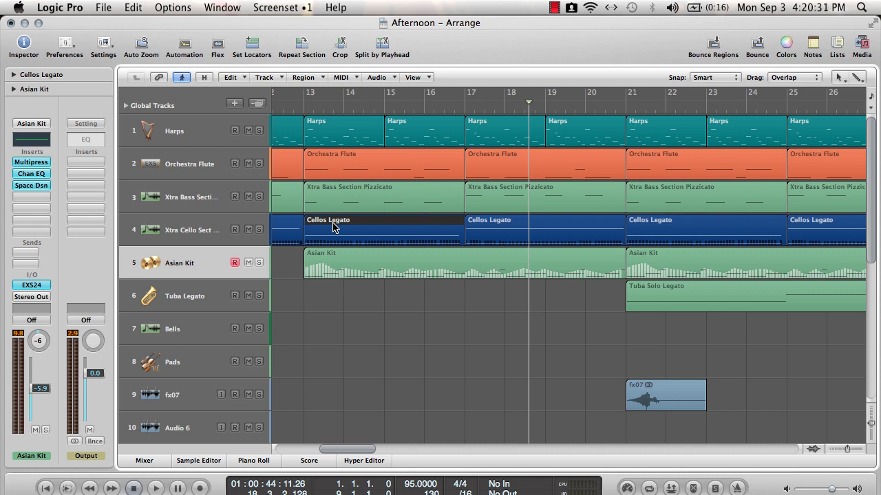
- Alternate between the Orchestra Flute and Xtra Cello Section tracks to compare their regions and channel strips
left_click(200, 165)
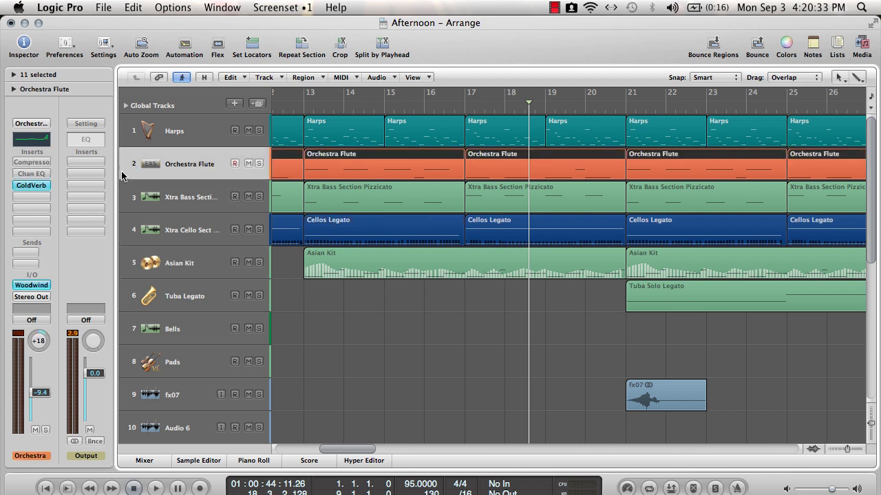
left_click(328, 240)
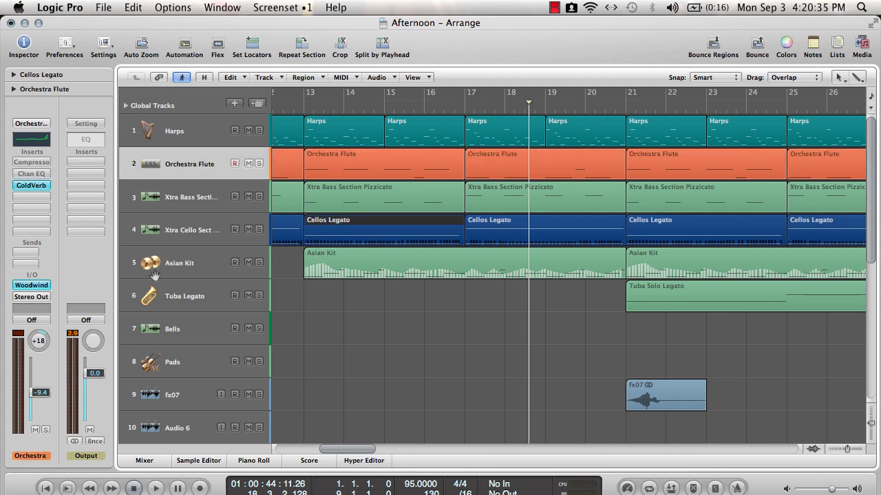
left_click(190, 240)
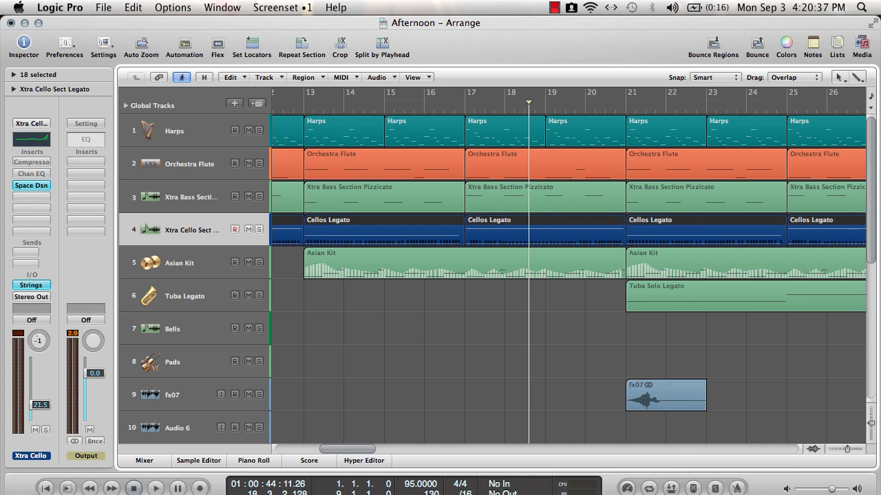
left_click(199, 165)
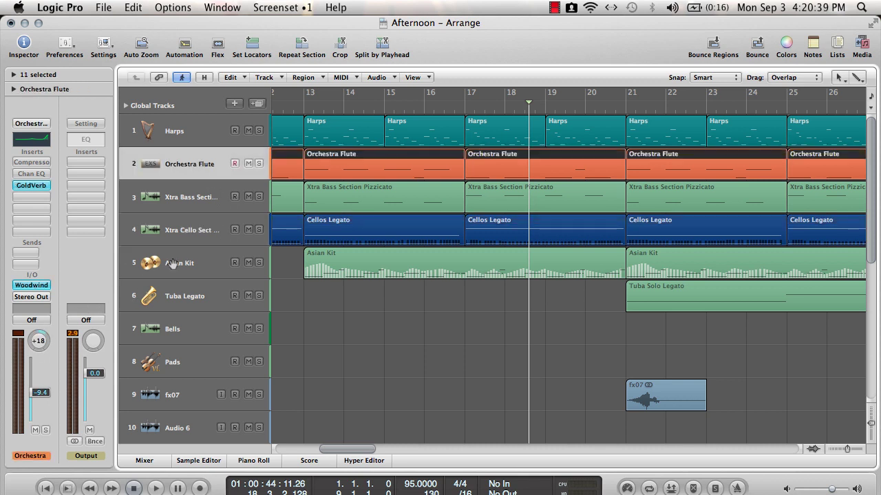
left_click(186, 241)
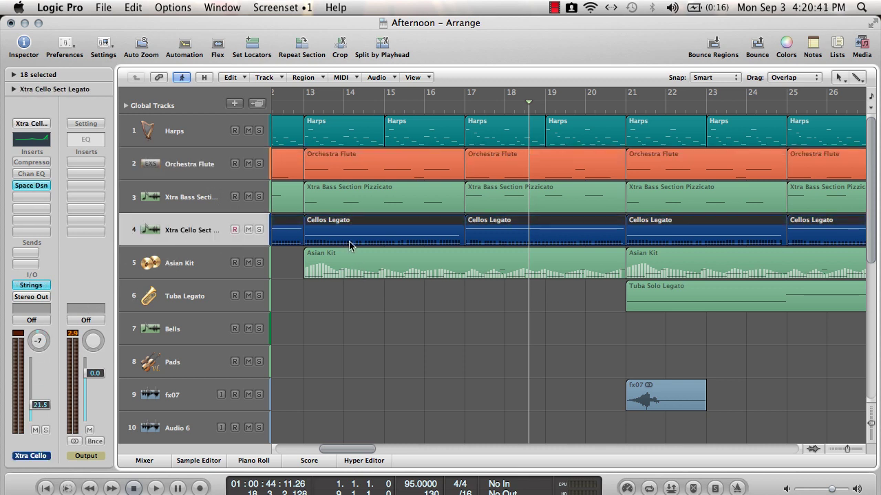
- Select the Asian Kit region starting at bar 13 and place the playhead just before that bar
left_click(336, 253)
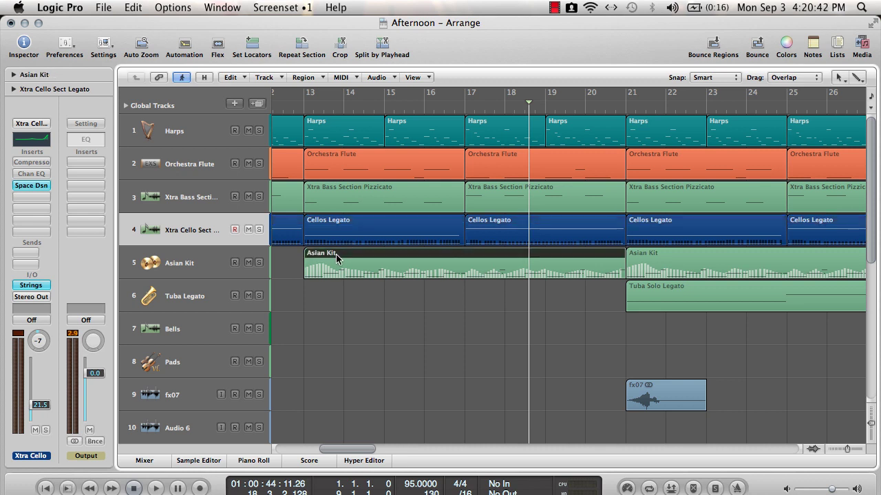
left_click(300, 108)
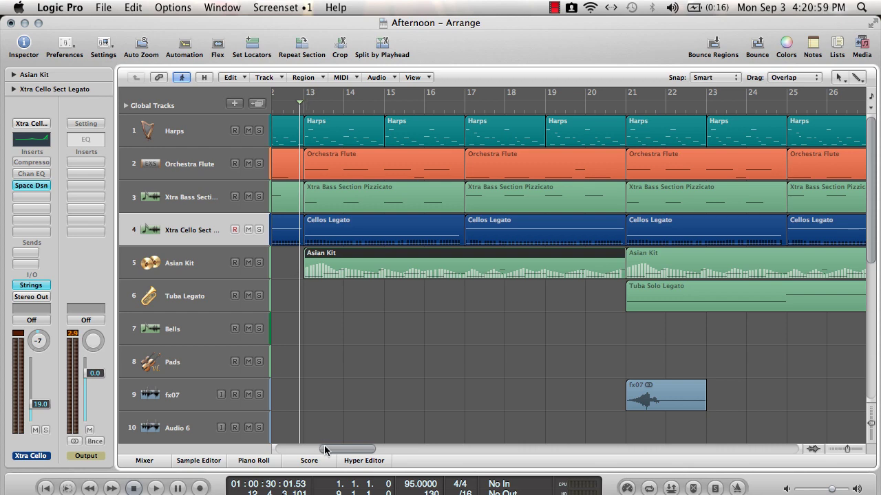
- Look over the lower tracks and the arrangement's end near bar 53, returning to the upper tracks around bar 21
left_click_drag(324, 449, 438, 419)
scroll(437, 416, "down", 6)
scroll(437, 416, "right", 1)
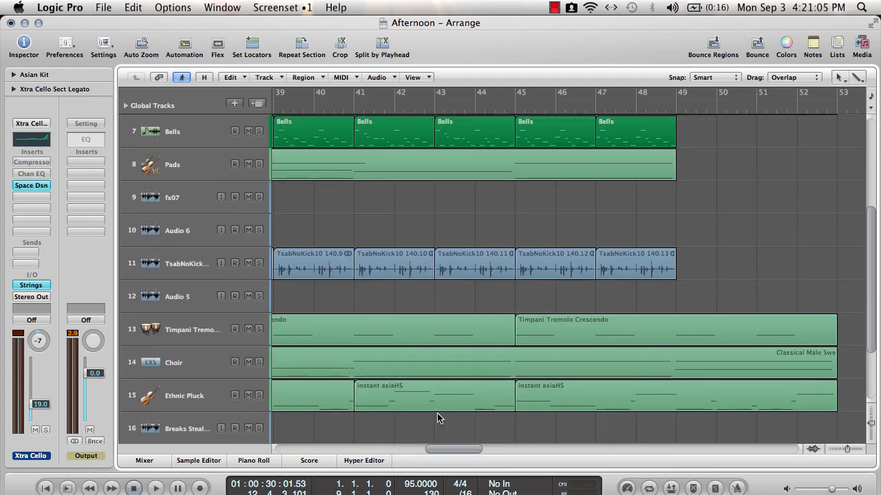
left_click_drag(456, 451, 374, 413)
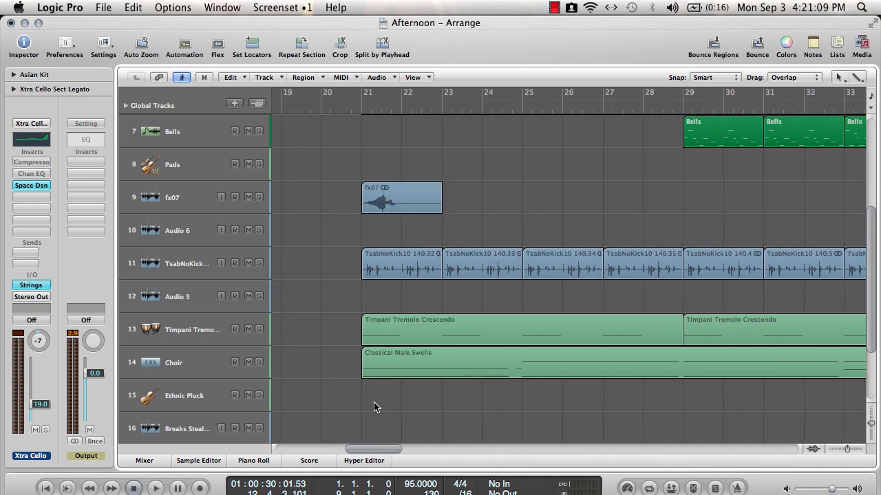
scroll(374, 406, "up", 6)
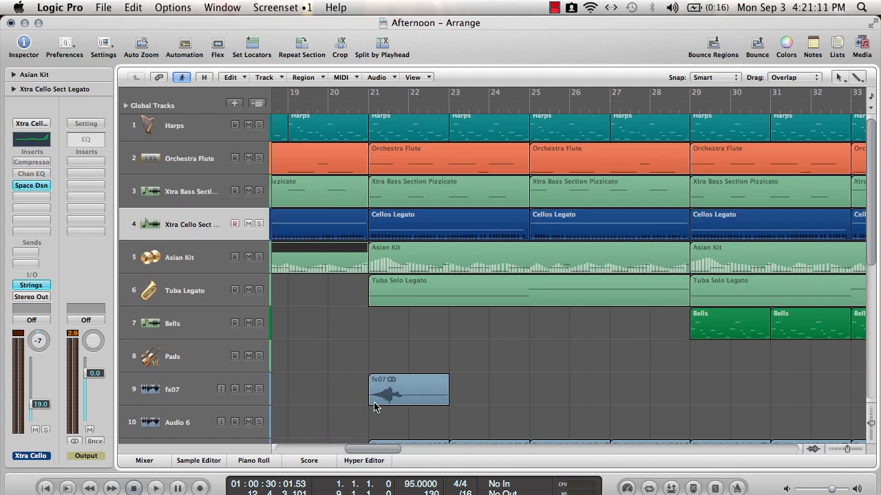